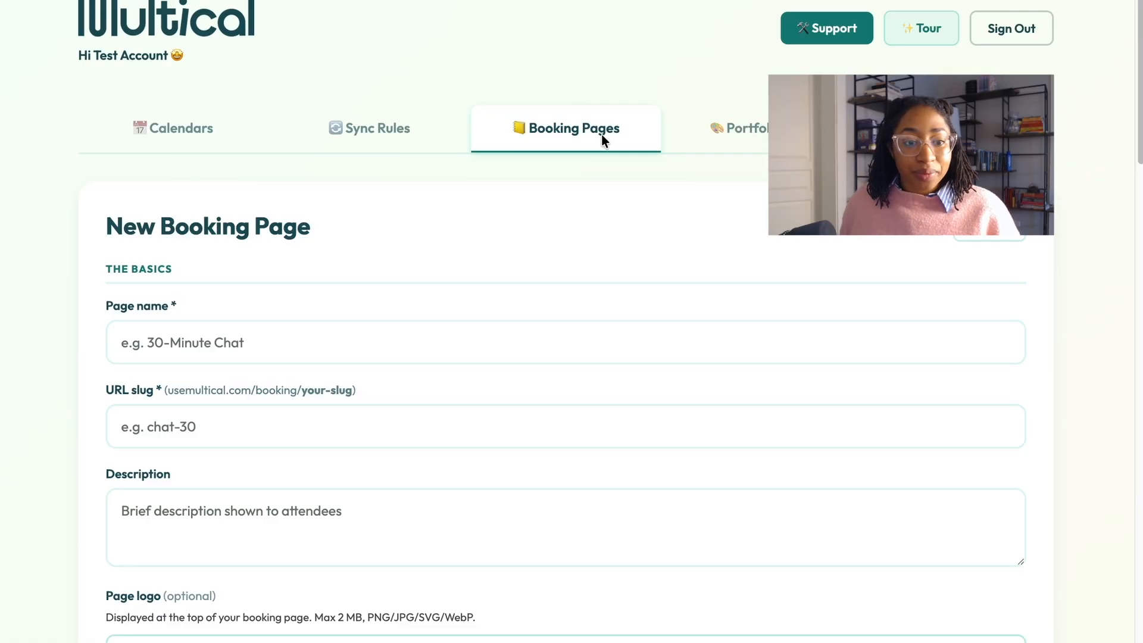
# Step: Name the new booking page 'Multical Chat'
pyautogui.scroll(-2, 506, 262)
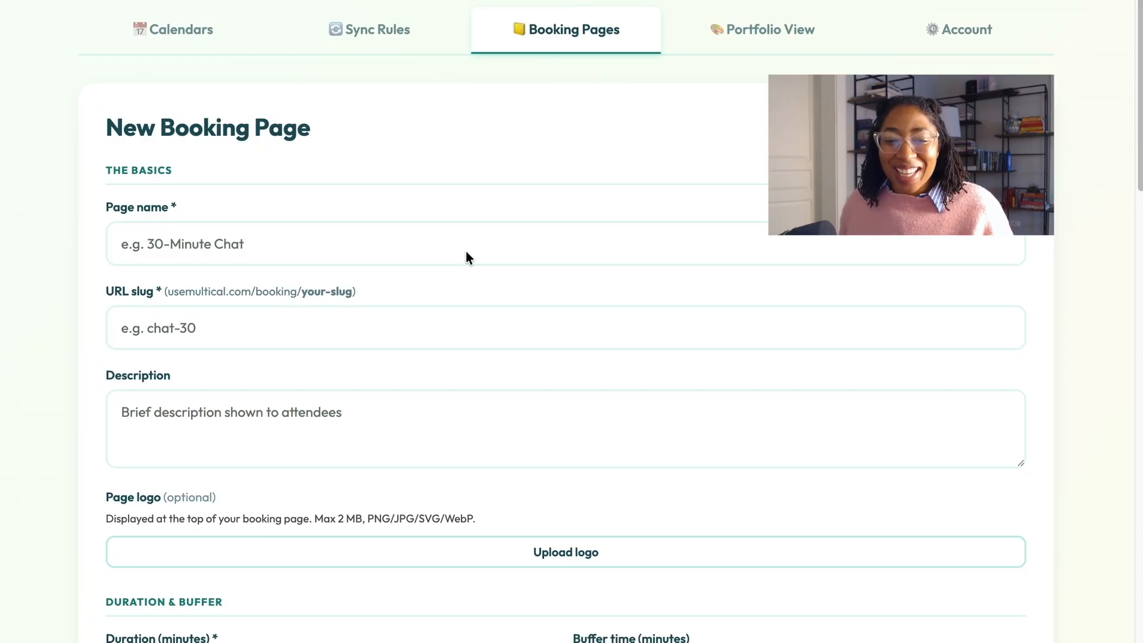
pyautogui.click(300, 244)
pyautogui.write('Mul')
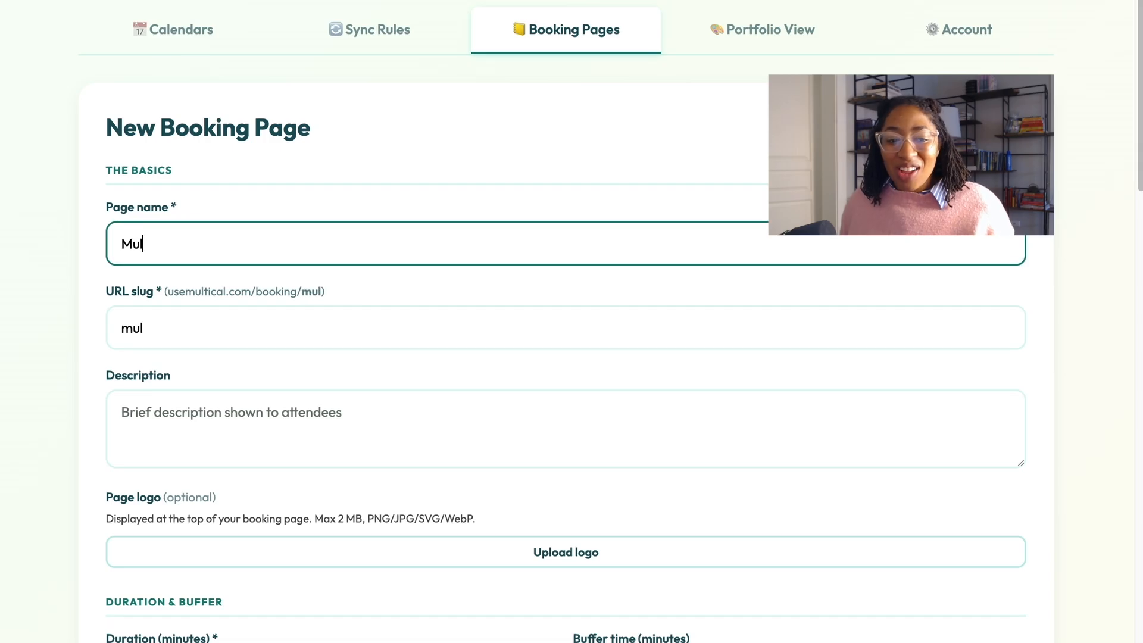
pyautogui.write('tical Chat')
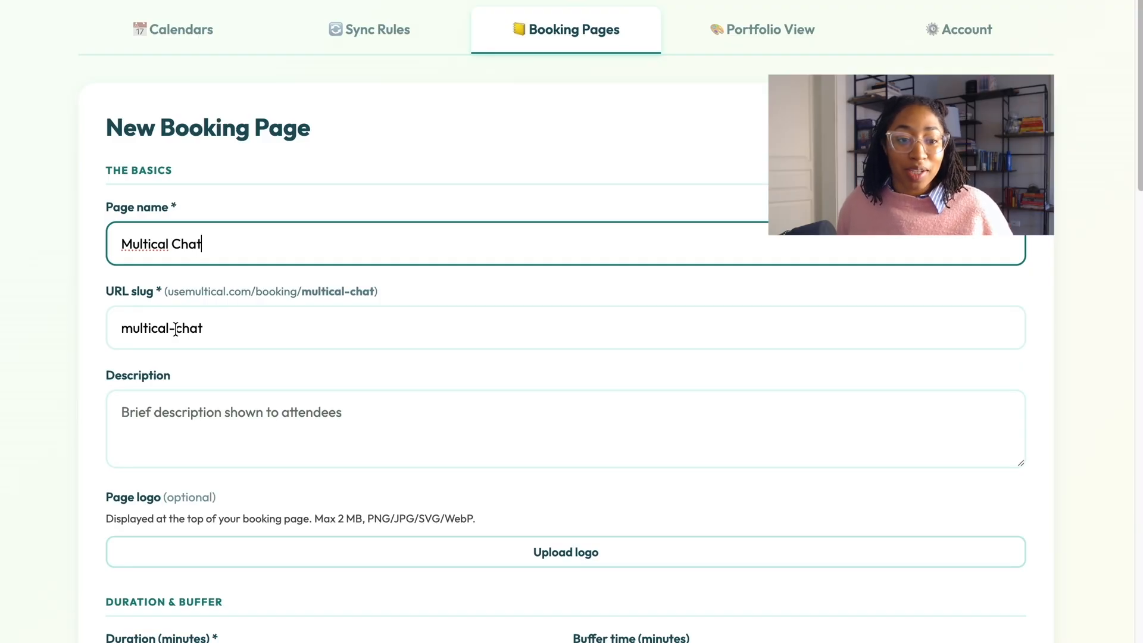
# Step: Remove the 'multical-' prefix so the URL slug reads 'chat'
pyautogui.moveTo(176, 329); pyautogui.dragTo(102, 324)
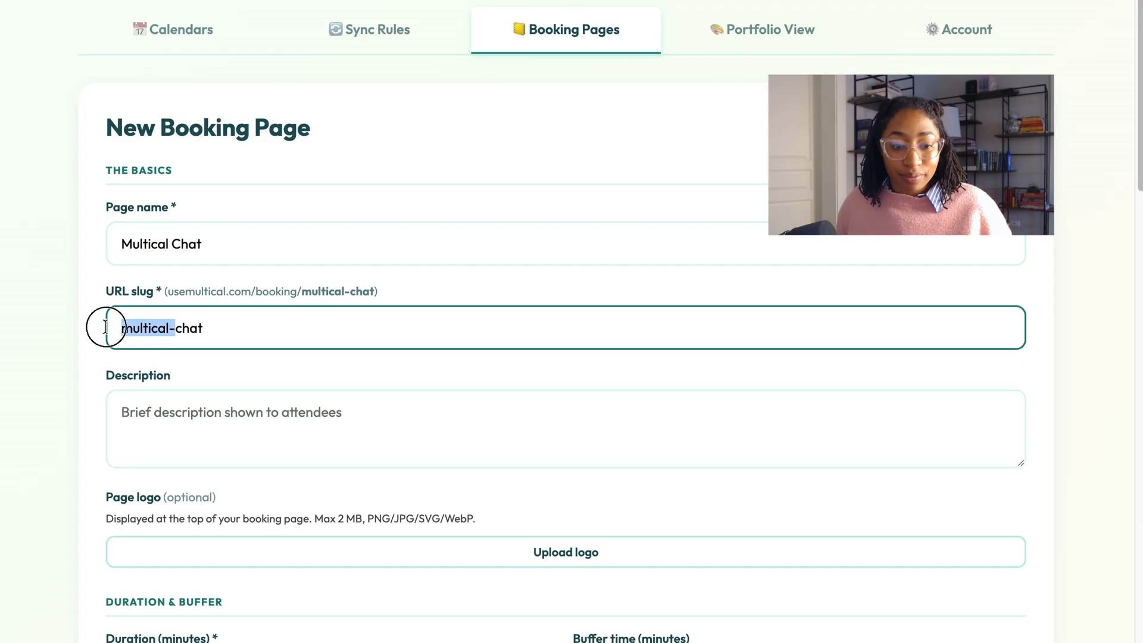
pyautogui.press('BackSpace')
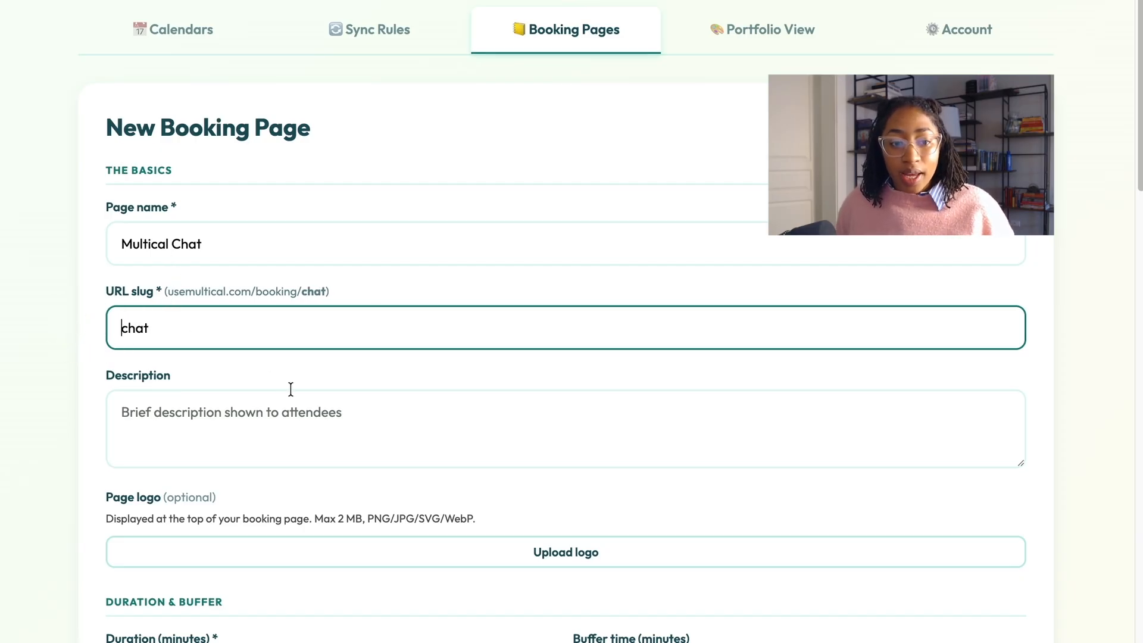
pyautogui.scroll(-2, 283, 399)
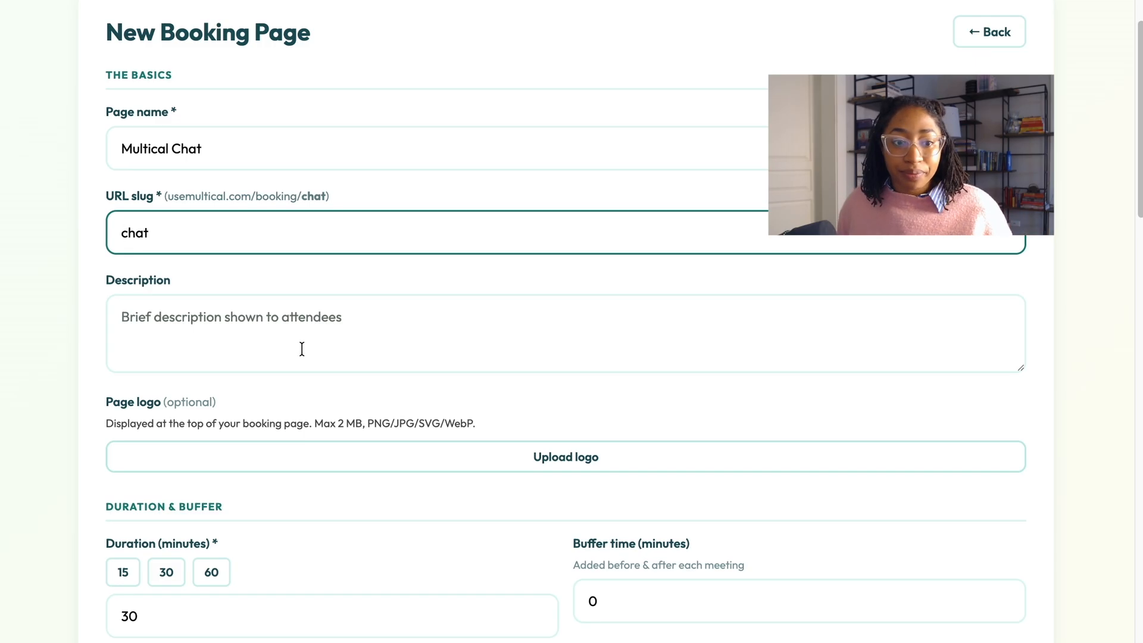
# Step: Paste the prepared description about getting Multical set up for career needs
pyautogui.click(301, 350)
pyautogui.write('Chat with Taylor about getting Multical setup to meet *your* career needs')
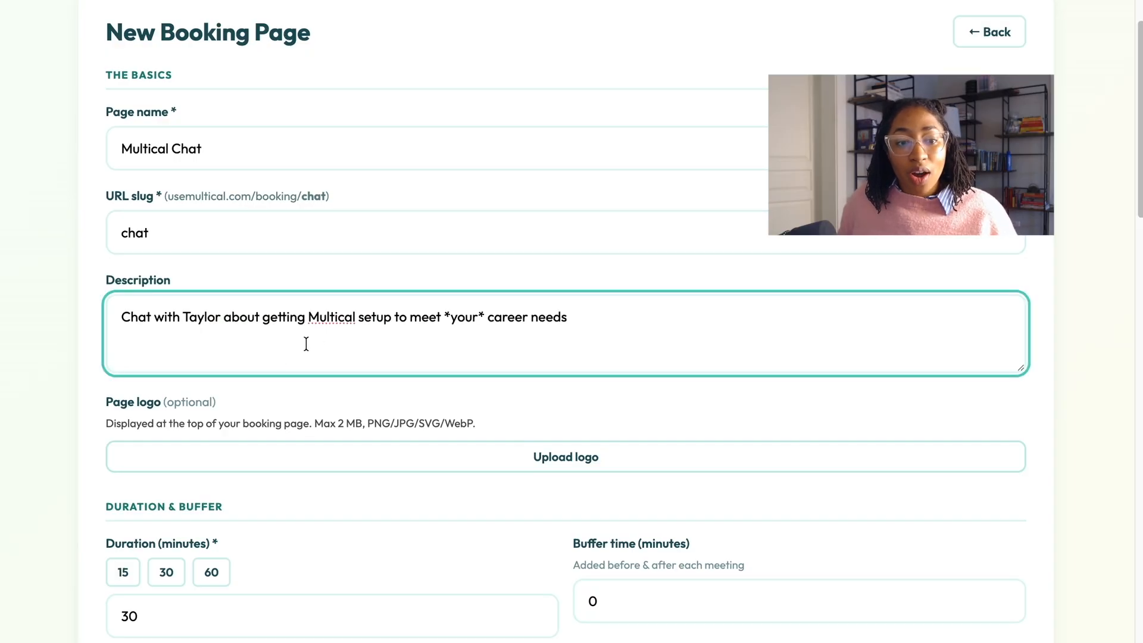
pyautogui.scroll(-1, 308, 340)
pyautogui.scroll(-1, 308, 342)
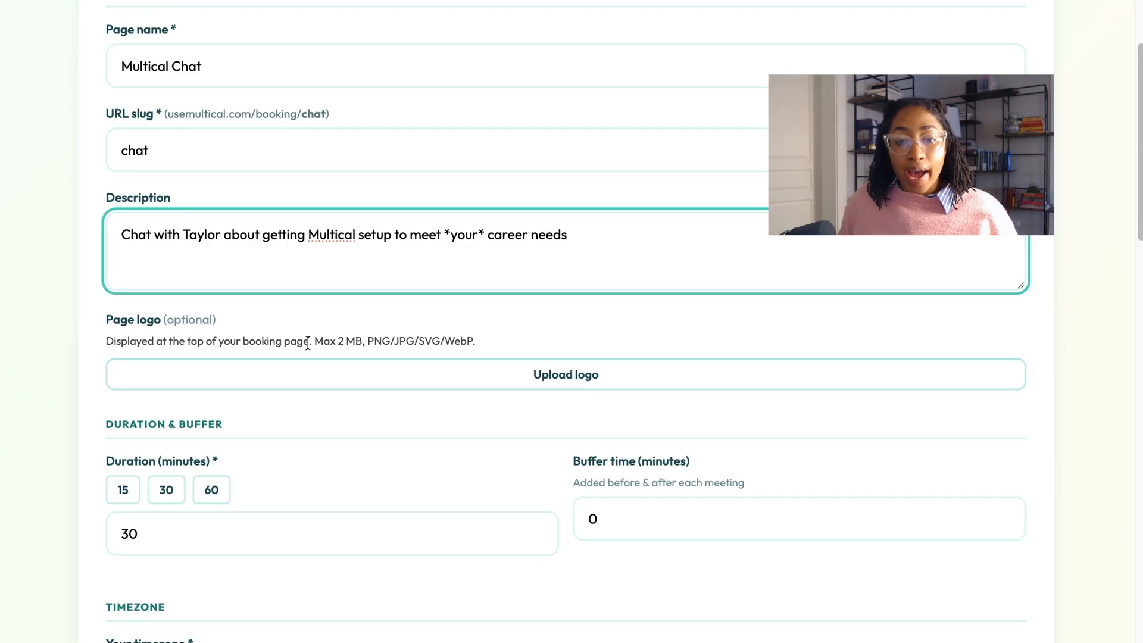
# Step: Upload MulticalCream.png as the page logo
pyautogui.click(344, 372)
pyautogui.click(1054, 45)
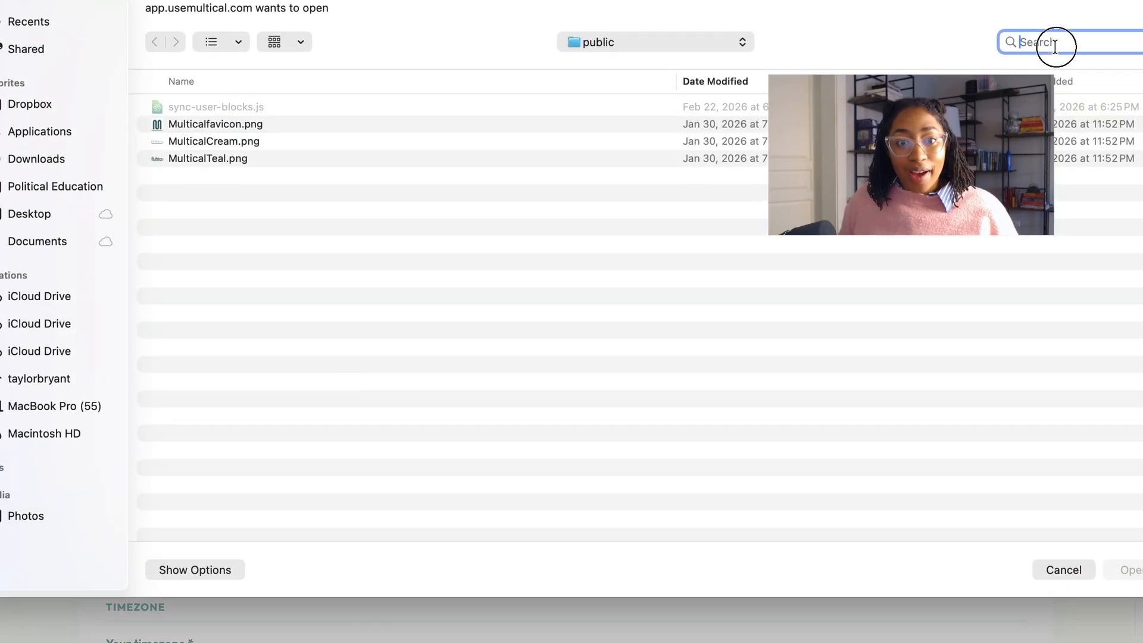
pyautogui.click(625, 143)
pyautogui.click(1129, 570)
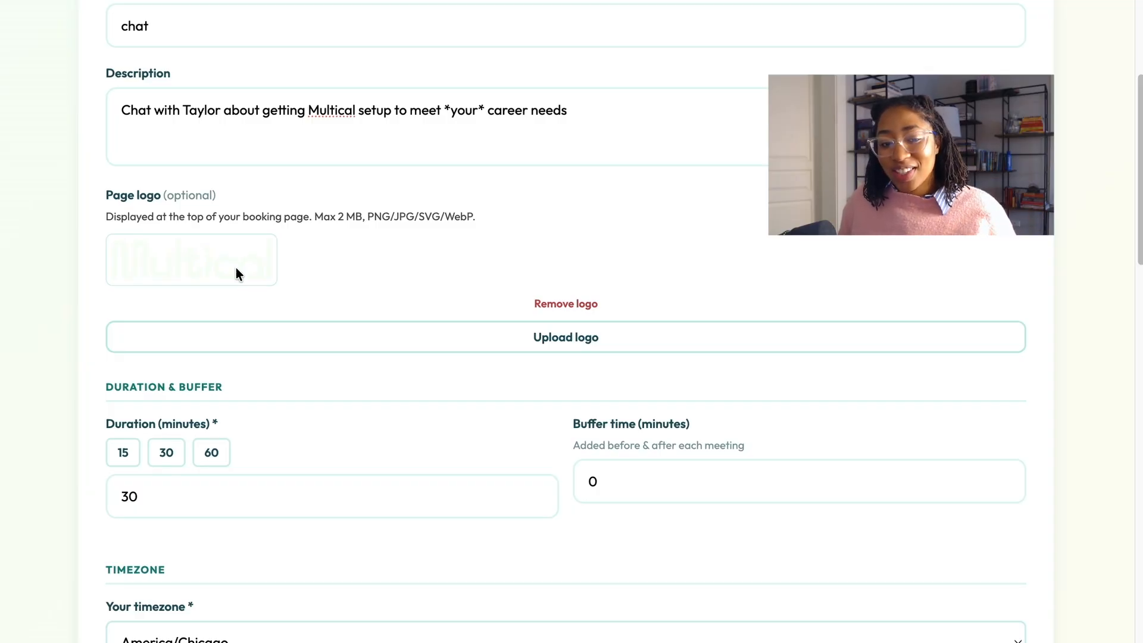
# Step: Change the buffer time from 0 to 15 minutes
pyautogui.scroll(-4, 237, 268)
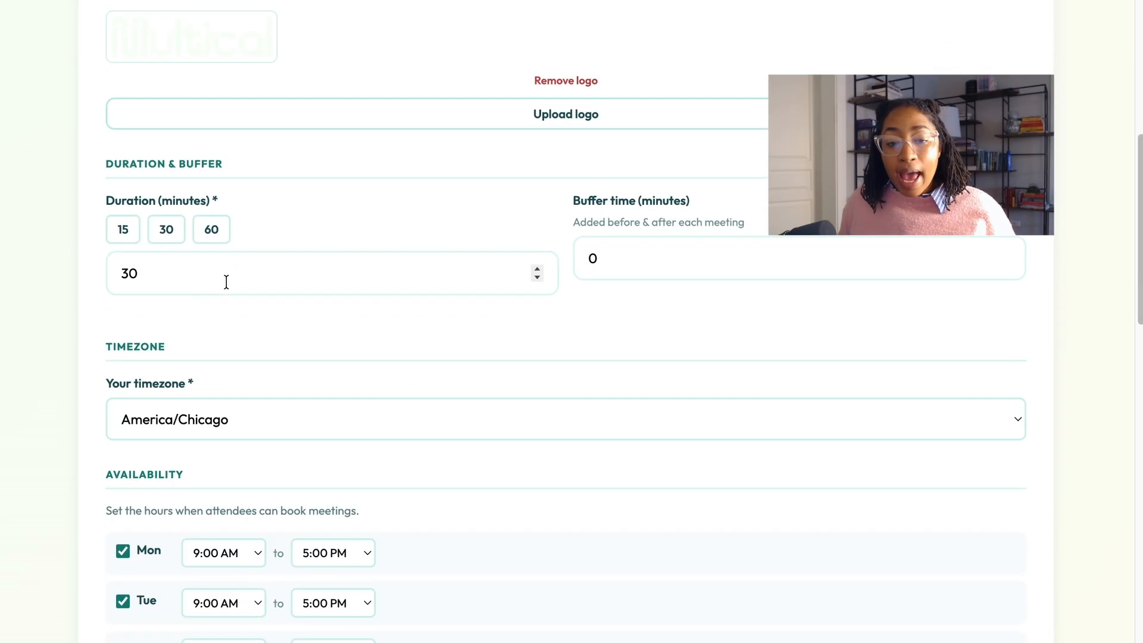
pyautogui.moveTo(610, 260); pyautogui.dragTo(578, 262)
pyautogui.write('15')
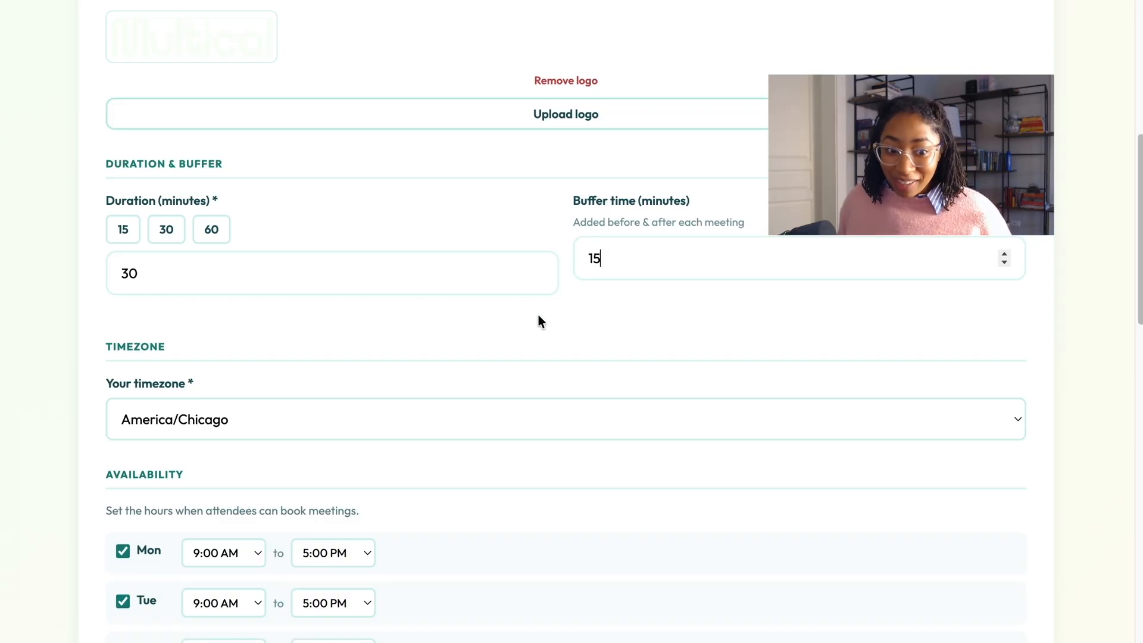
pyautogui.scroll(-1, 538, 316)
pyautogui.scroll(-3, 538, 321)
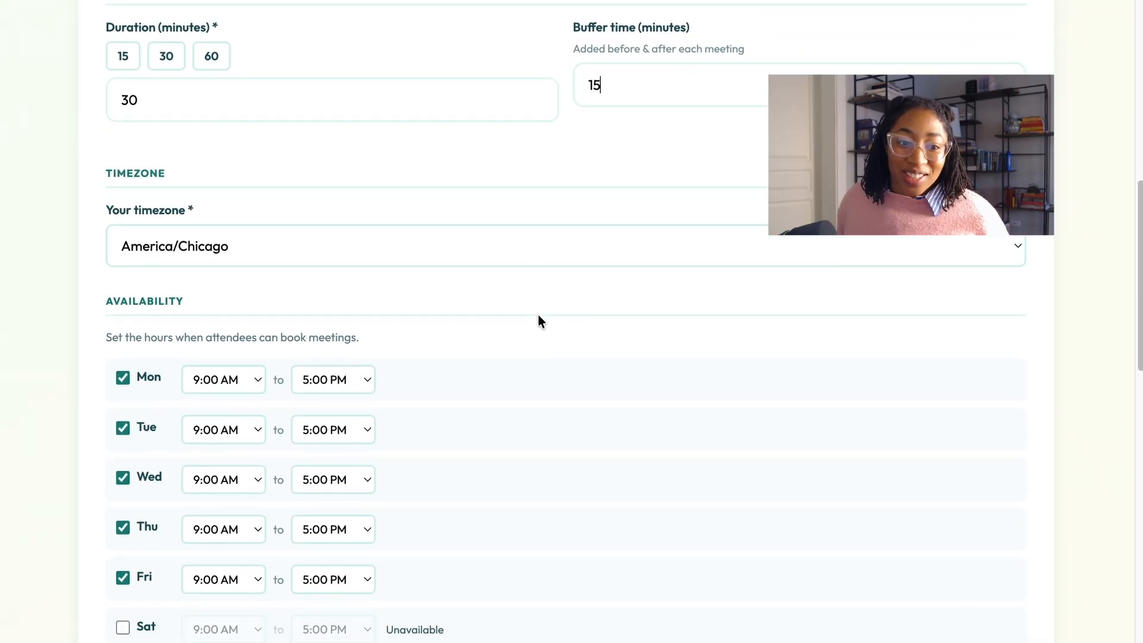
pyautogui.click(617, 247)
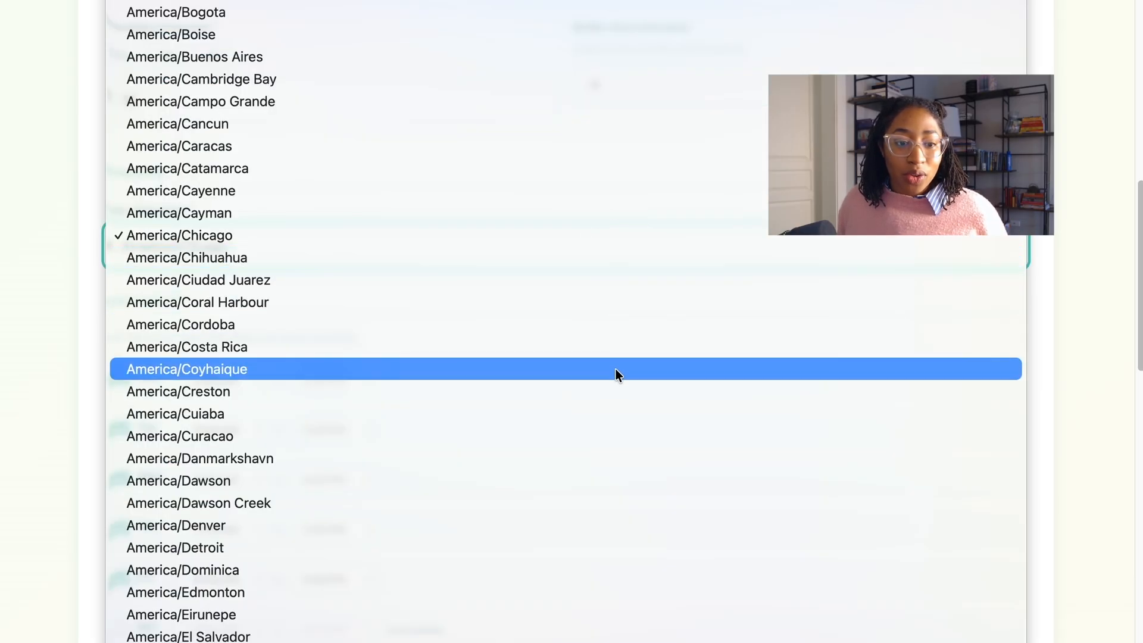
pyautogui.scroll(-10, 616, 369)
pyautogui.scroll(-20, 615, 369)
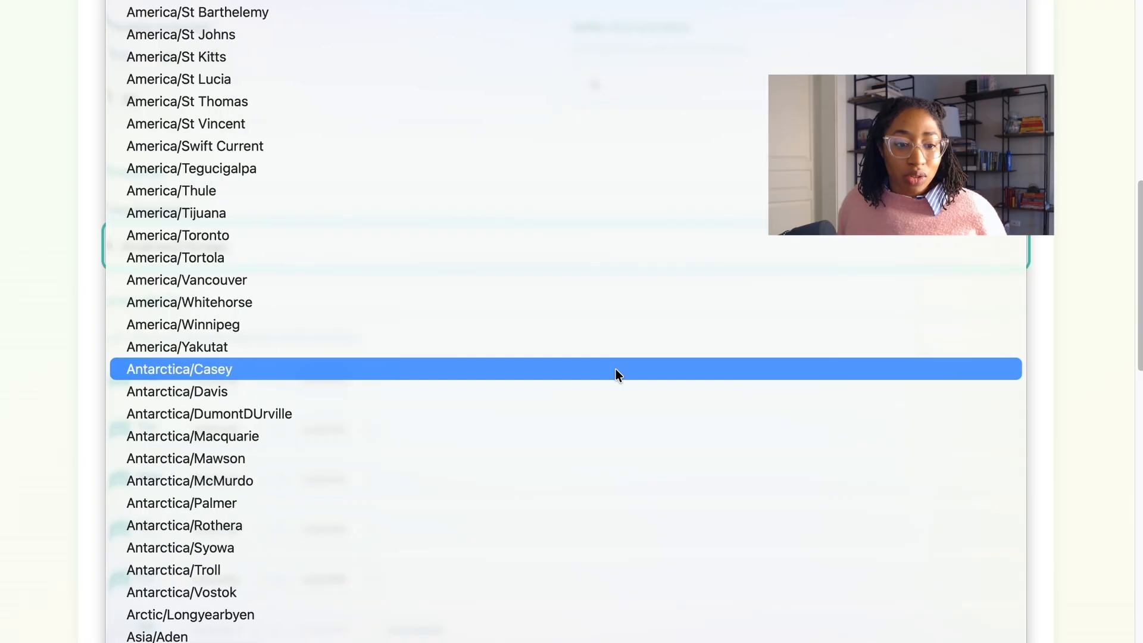
pyautogui.scroll(13, 615, 368)
pyautogui.scroll(20, 616, 369)
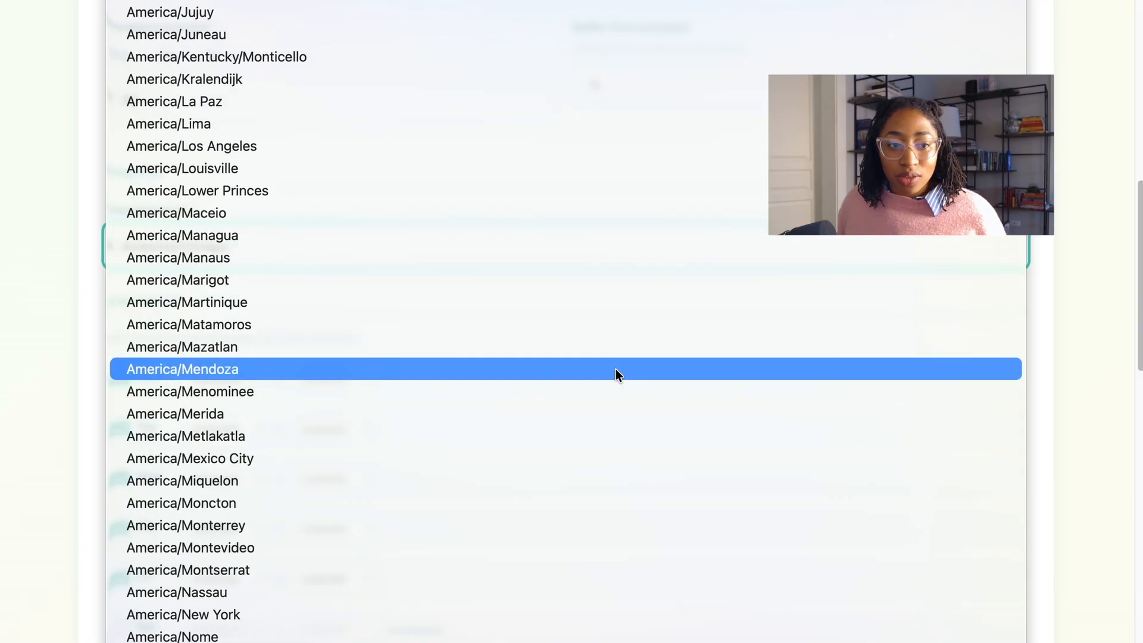
pyautogui.scroll(10, 616, 369)
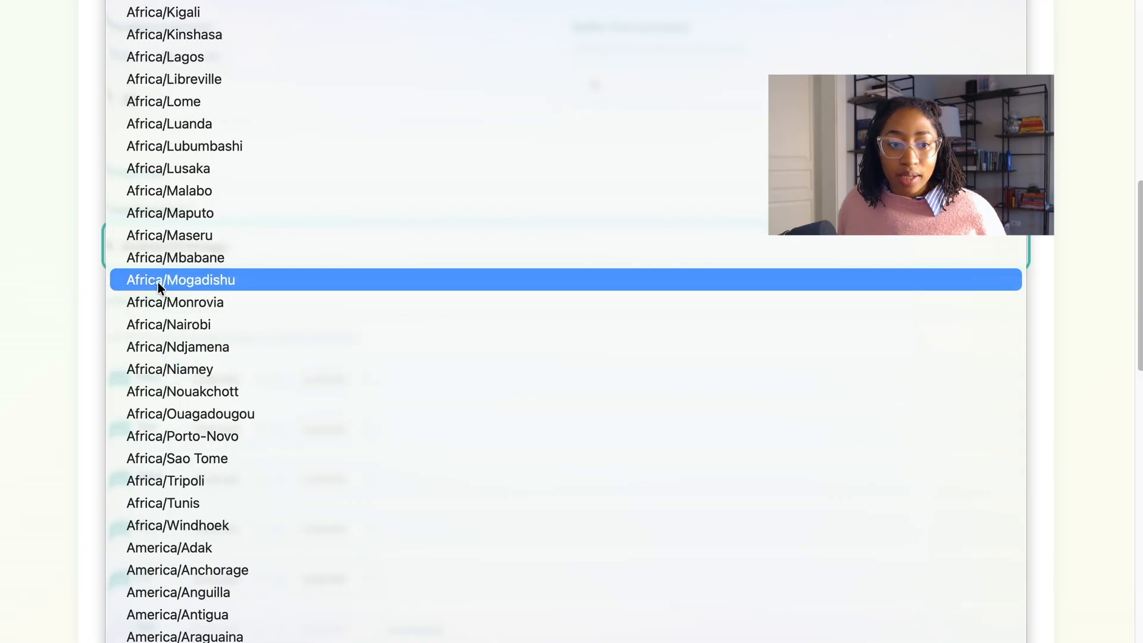
pyautogui.click(33, 299)
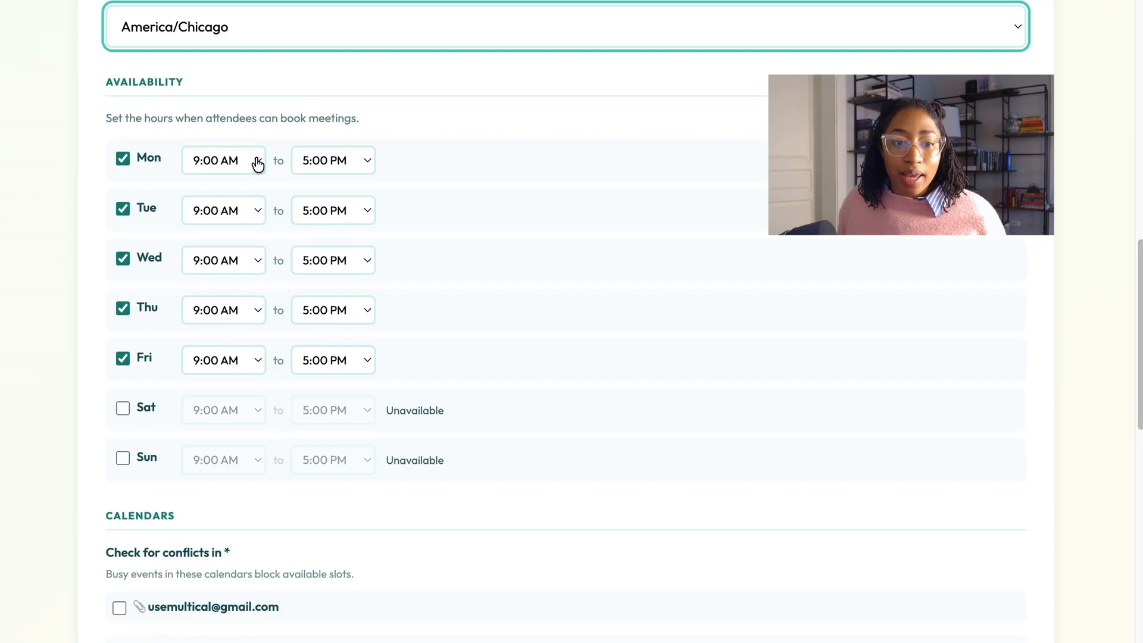
# Step: Mark Tuesday, Wednesday and Thursday as unavailable
pyautogui.click(123, 215)
pyautogui.click(123, 259)
pyautogui.click(122, 309)
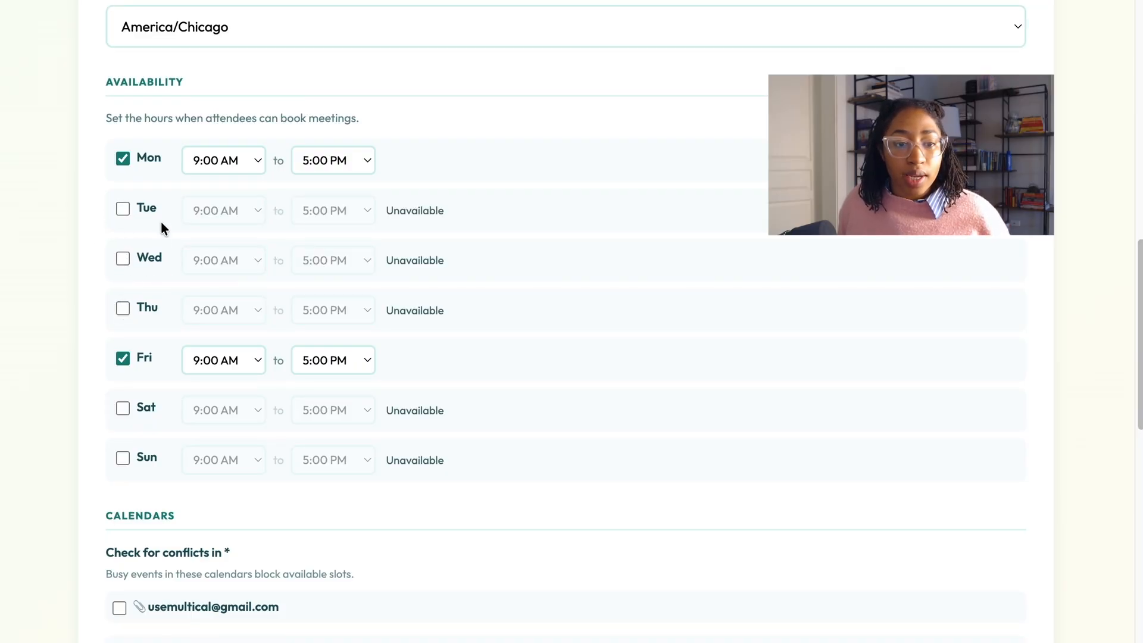
# Step: Set Monday and Friday hours to 10:00 AM – 3:00 PM
pyautogui.click(247, 162)
pyautogui.click(249, 181)
pyautogui.click(334, 167)
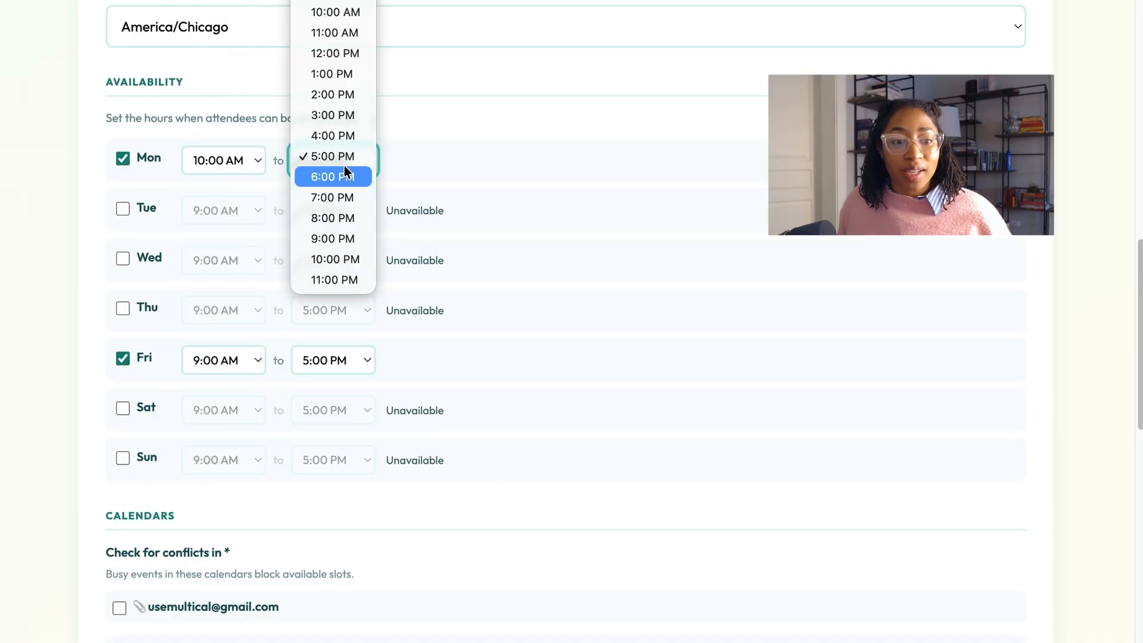
pyautogui.click(329, 108)
pyautogui.click(212, 359)
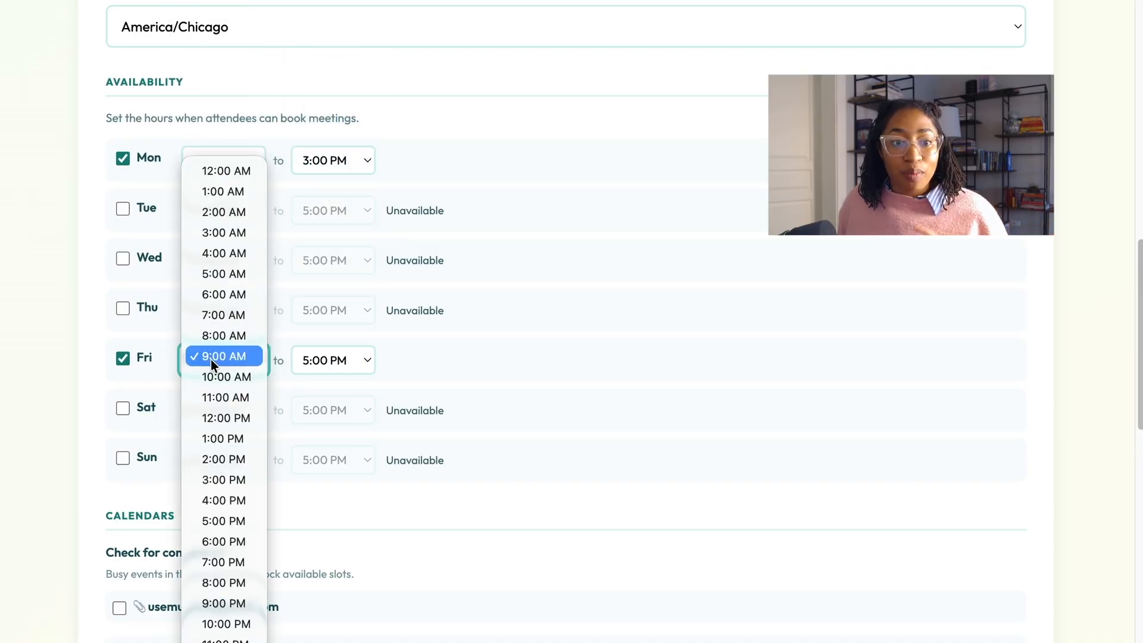
pyautogui.click(241, 376)
pyautogui.click(328, 360)
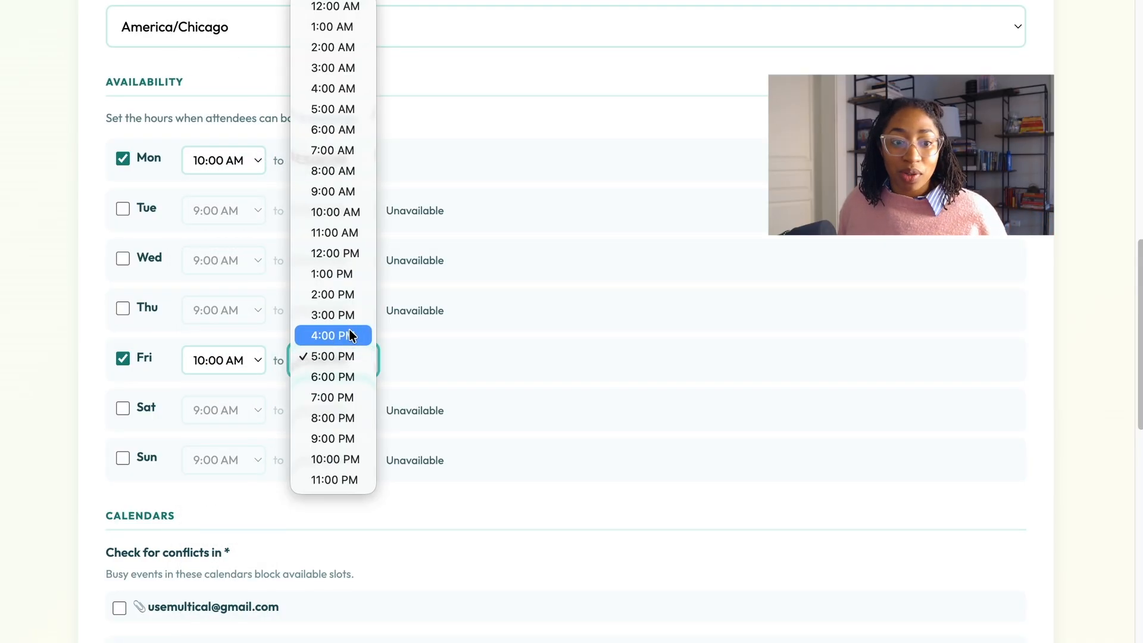
pyautogui.click(335, 313)
pyautogui.scroll(-4, 487, 323)
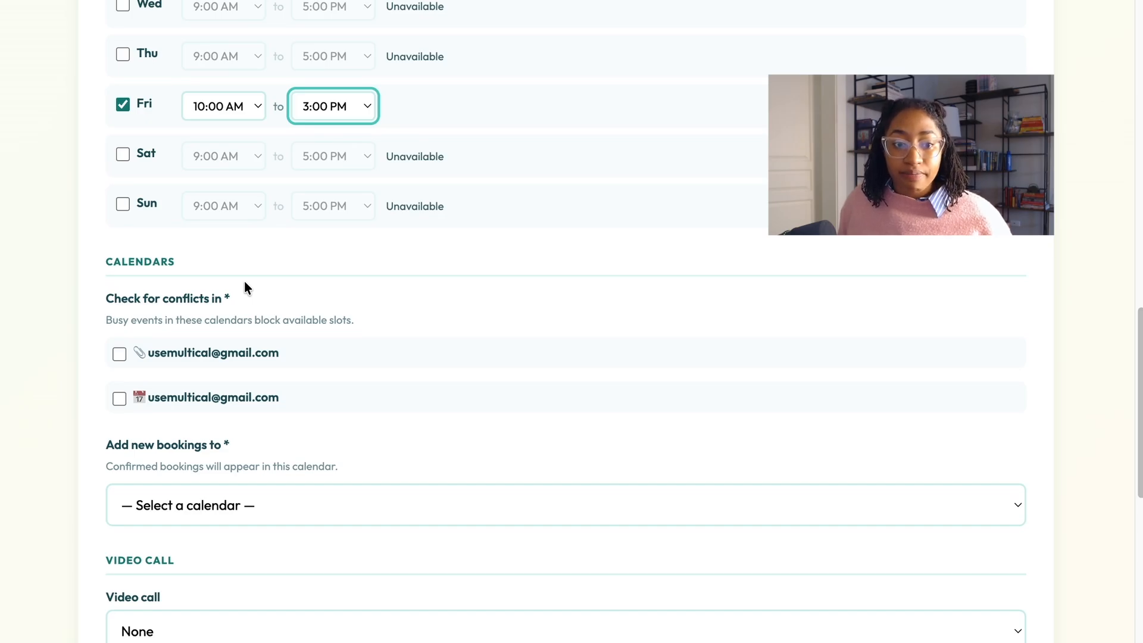
# Step: Tick the second connected calendar under Check for conflicts in
pyautogui.scroll(-1, 245, 287)
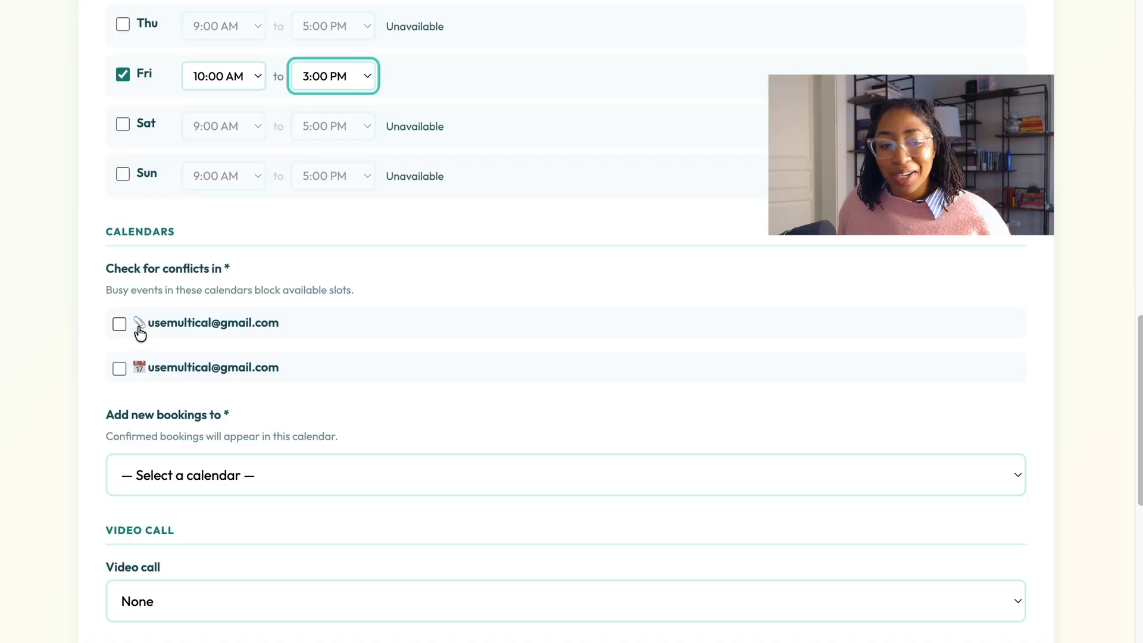
pyautogui.scroll(-1, 127, 329)
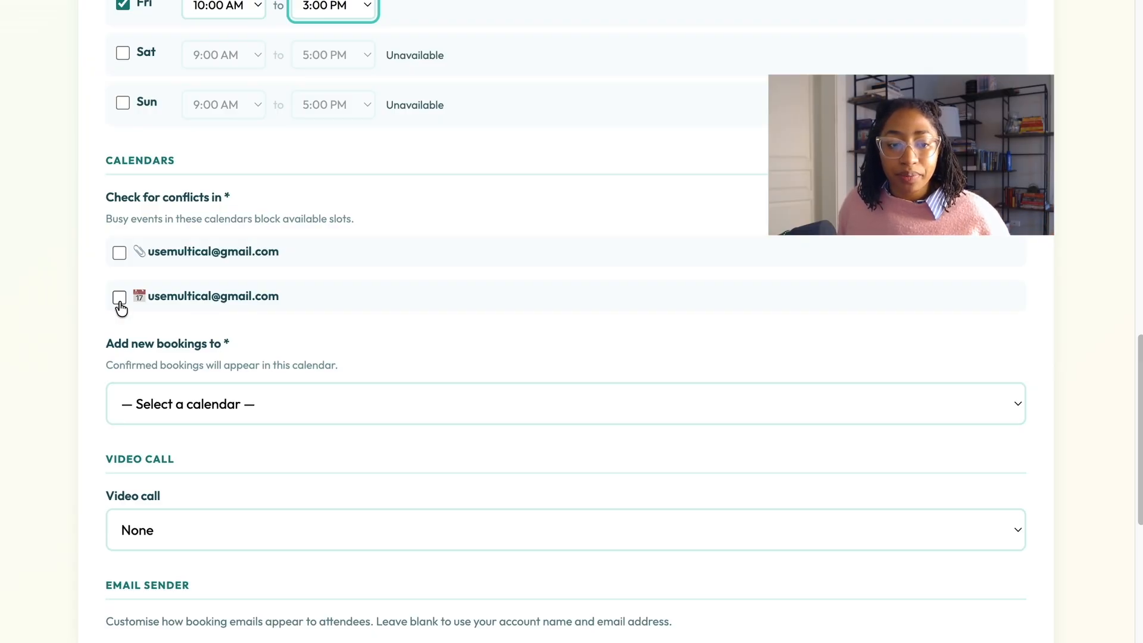
pyautogui.click(119, 299)
pyautogui.scroll(-1, 233, 329)
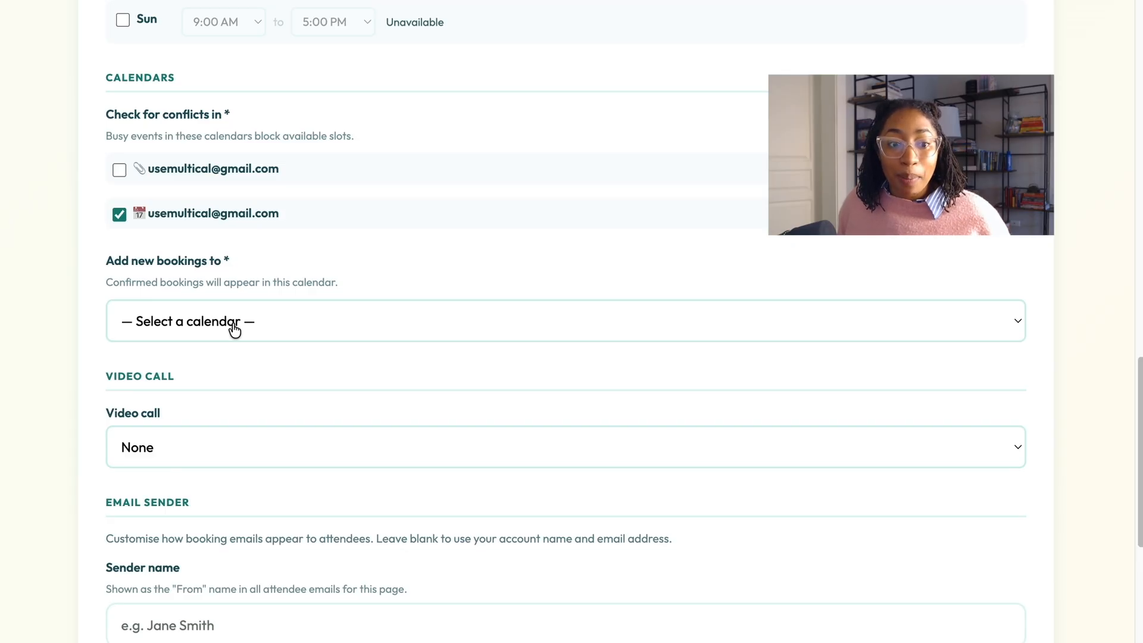
# Step: Send new bookings to the second calendar and bring up the video call options
pyautogui.click(234, 325)
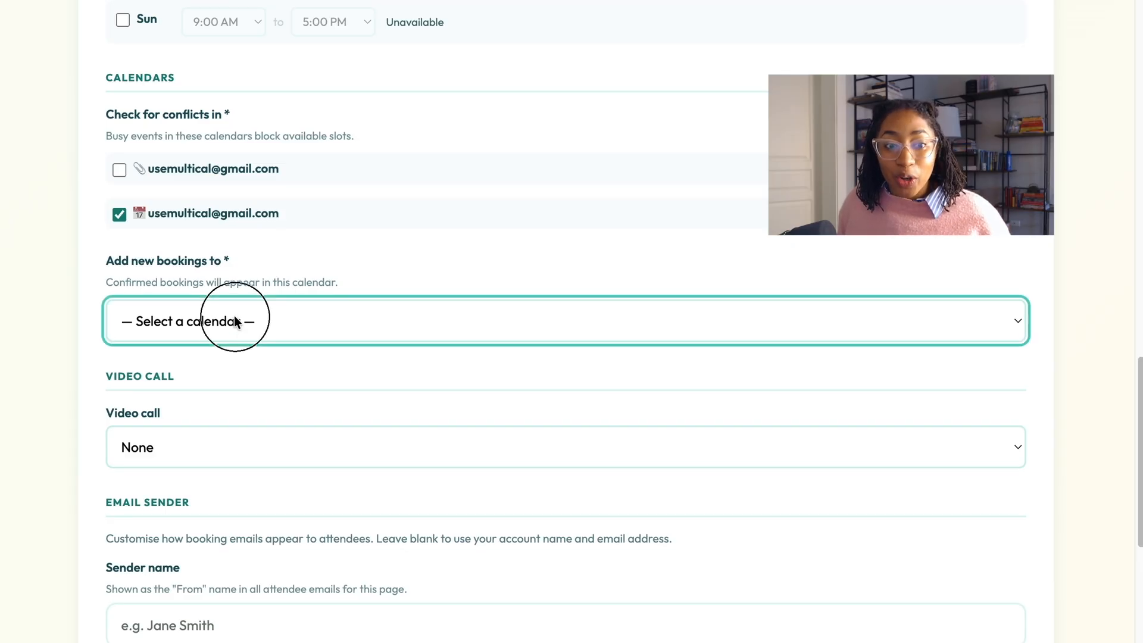
pyautogui.click(224, 354)
pyautogui.scroll(-5, 223, 354)
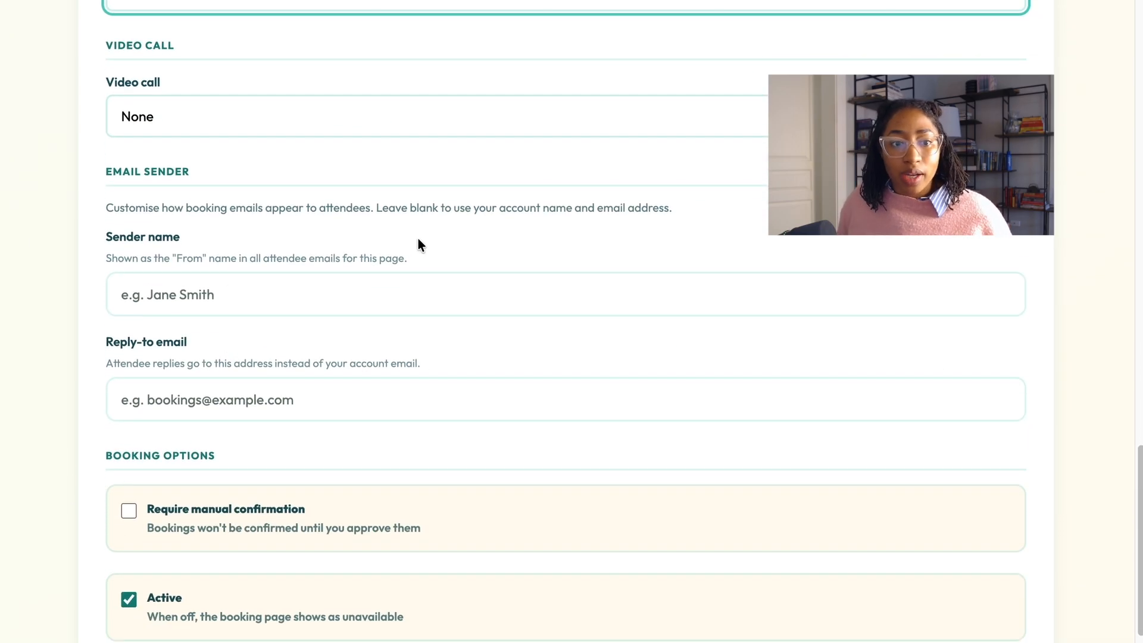
pyautogui.click(319, 132)
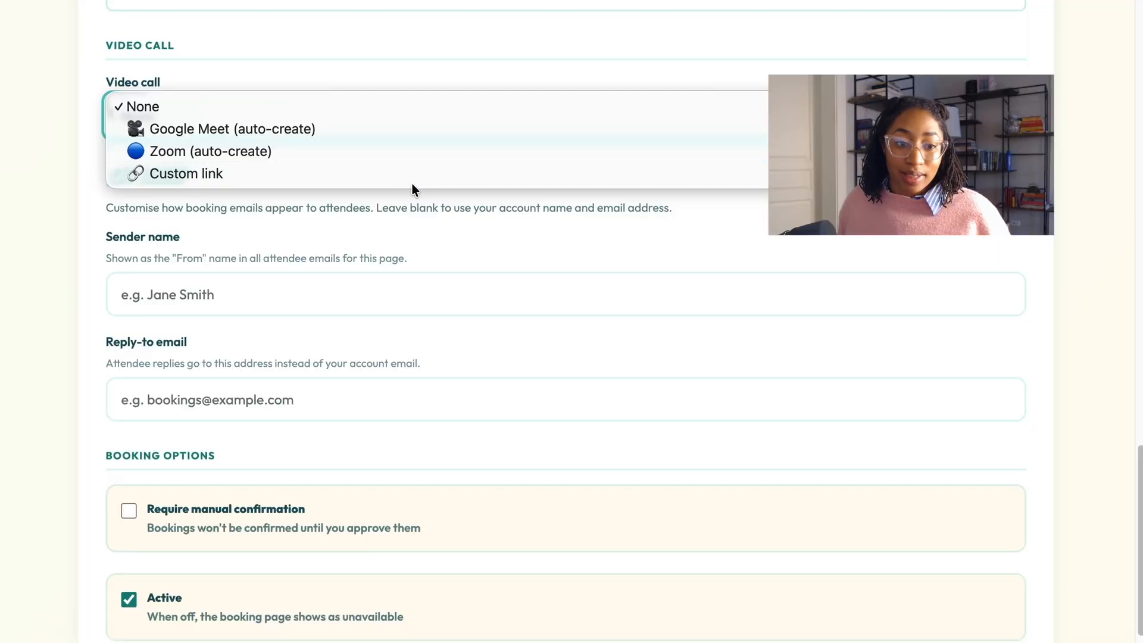
# Step: Choose 'Zoom (auto-create)' as the video call option
pyautogui.click(376, 152)
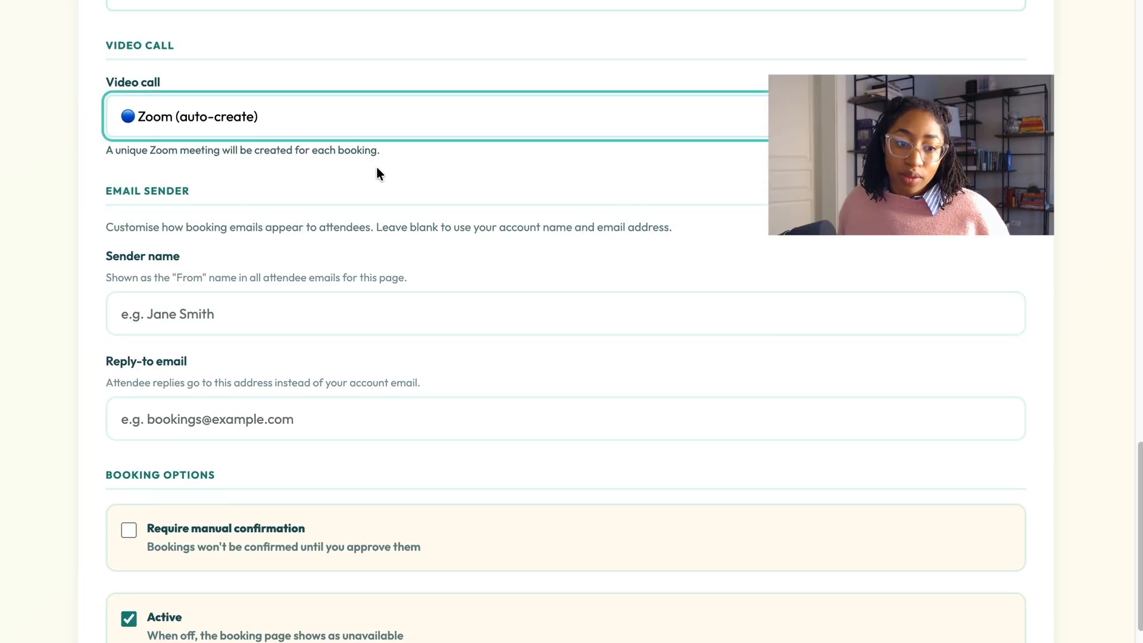
pyautogui.scroll(-3, 374, 185)
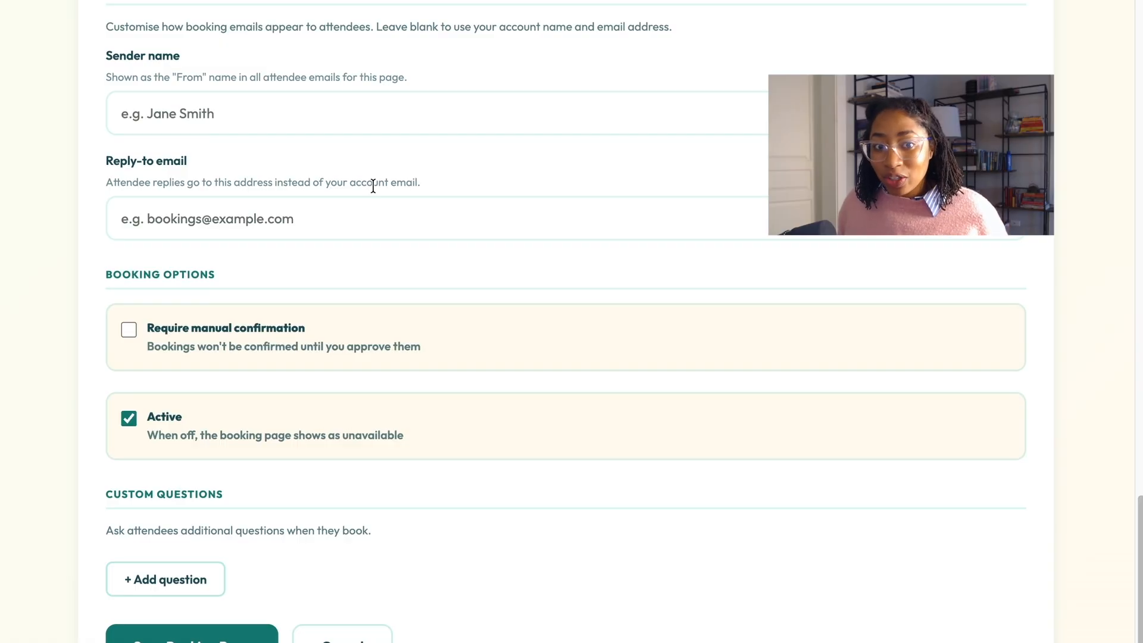
# Step: Enter a custom sender name and the support reply-to email address
pyautogui.click(290, 118)
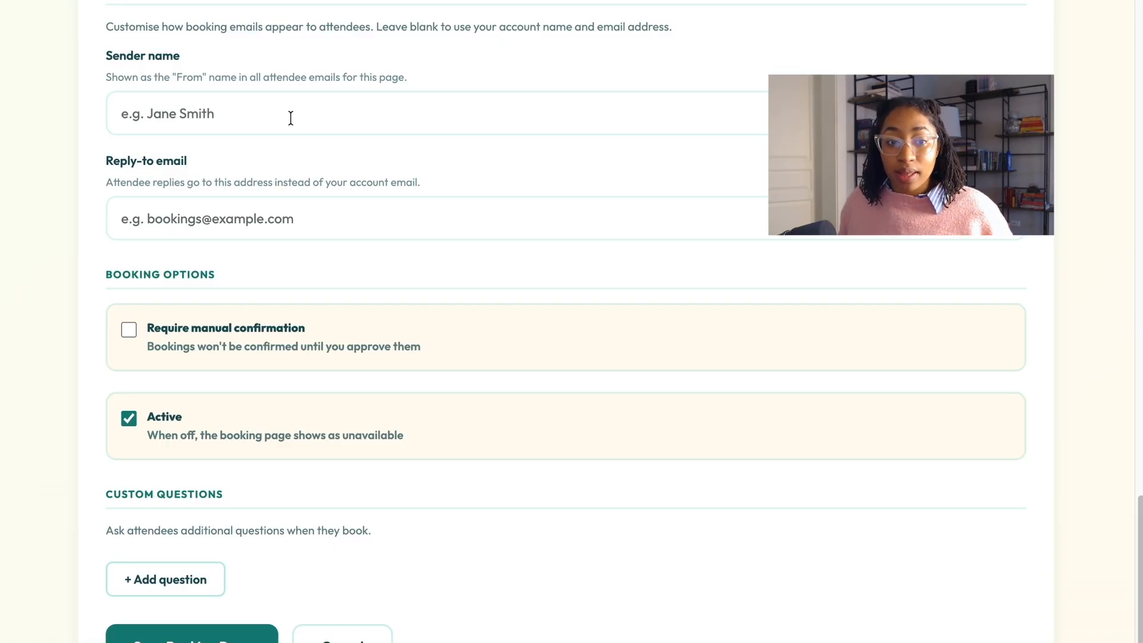
pyautogui.write('Taylor ')
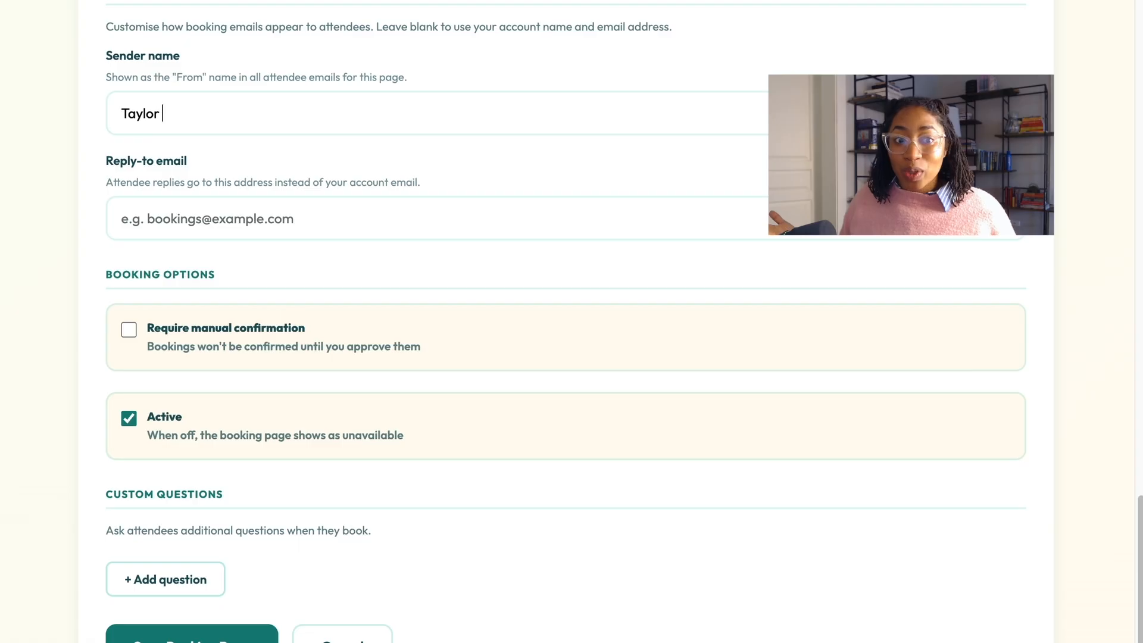
pyautogui.write('from Multical')
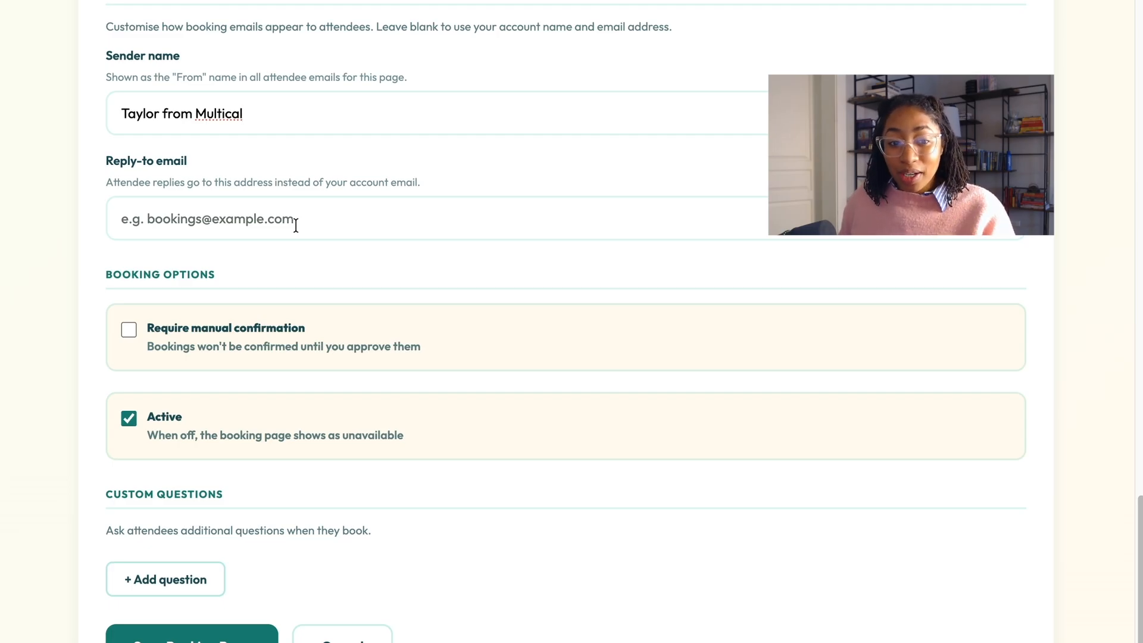
pyautogui.click(295, 225)
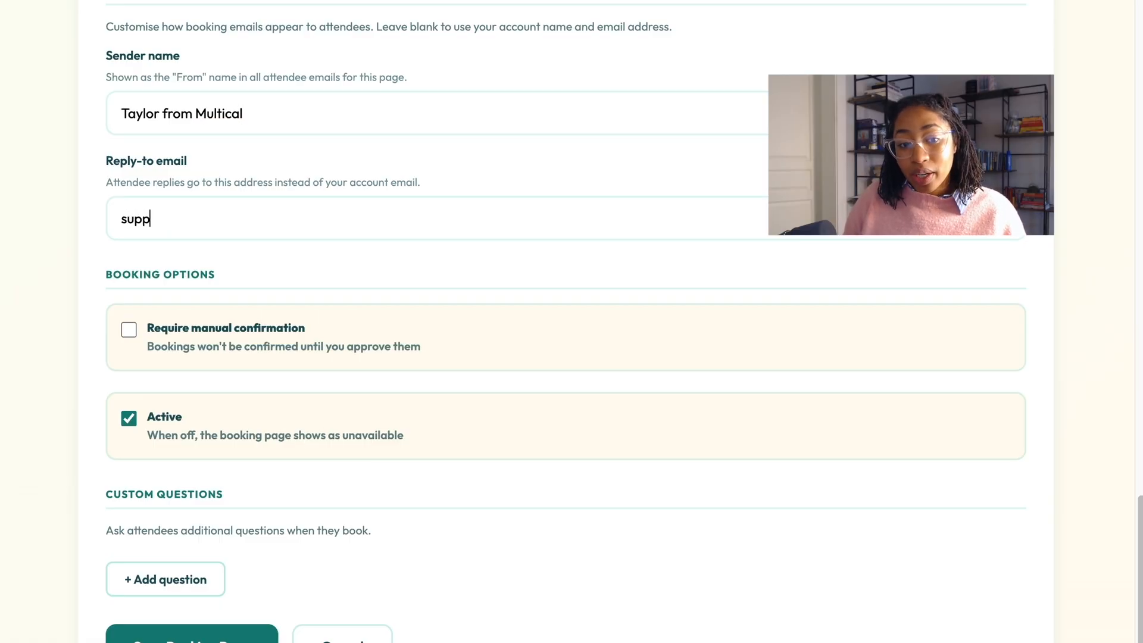
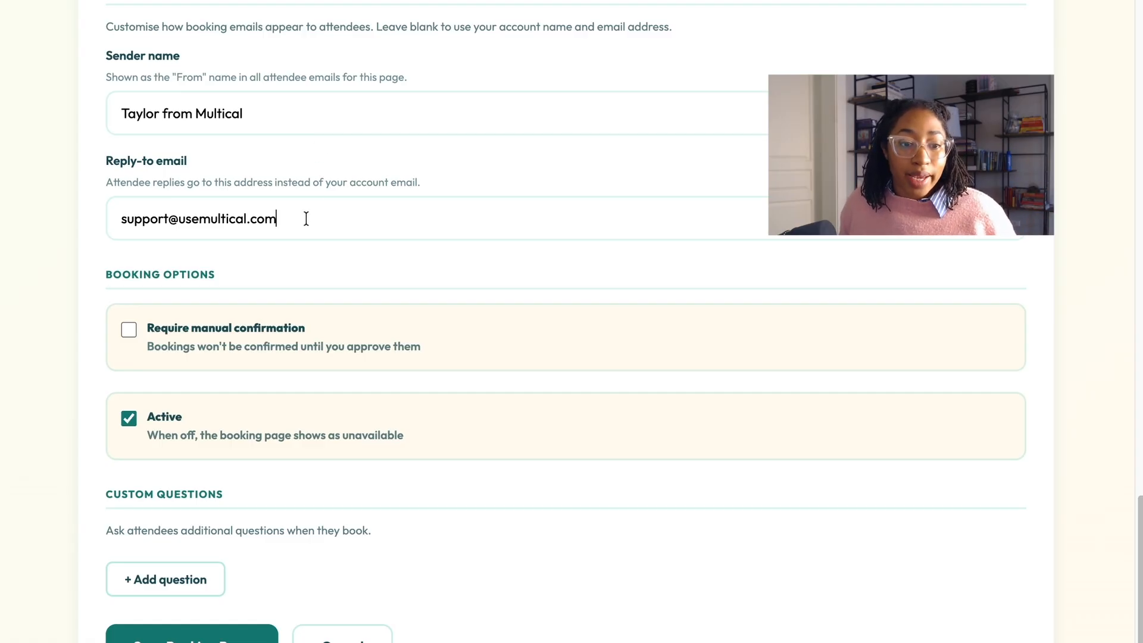
pyautogui.scroll(-1, 306, 219)
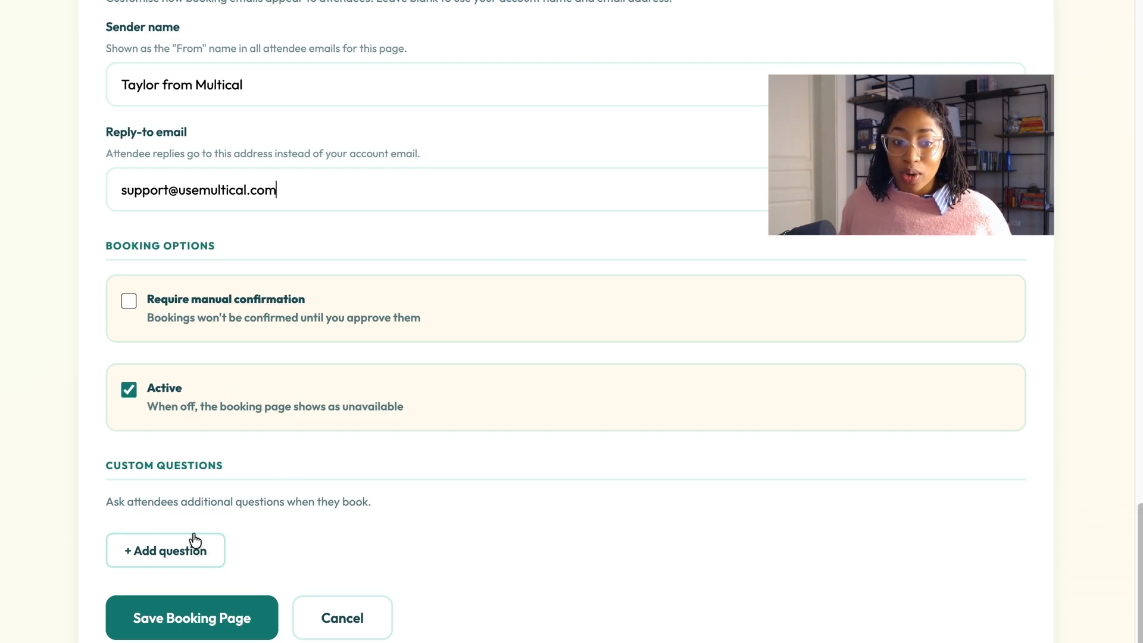
# Step: Turn on Require manual confirmation and leave the Active checkbox ticked
pyautogui.click(129, 300)
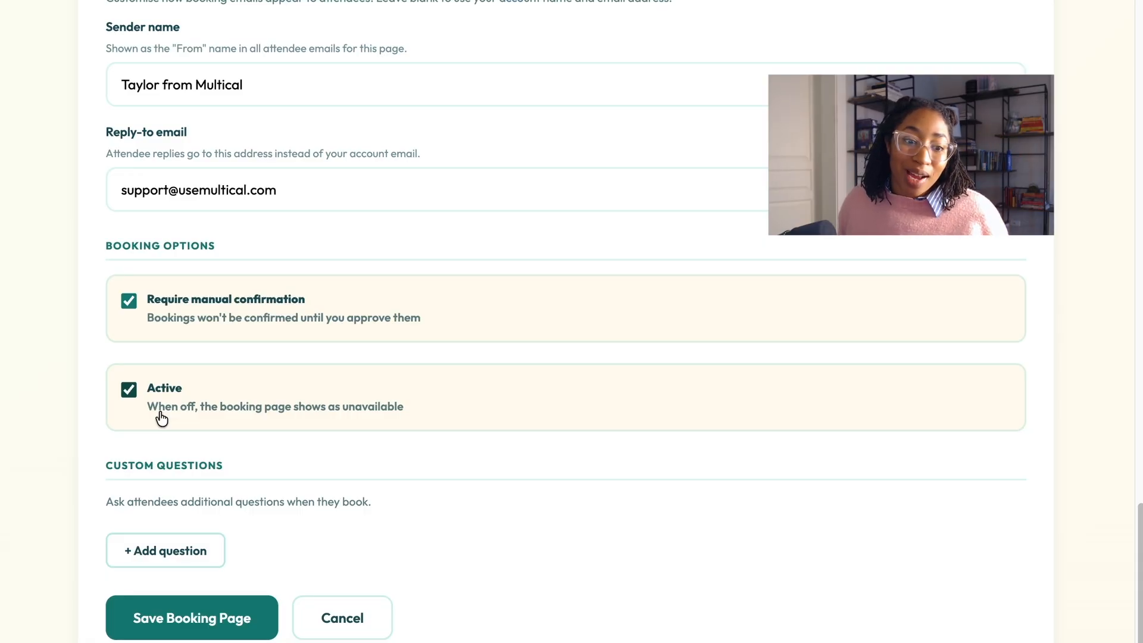
pyautogui.click(130, 390)
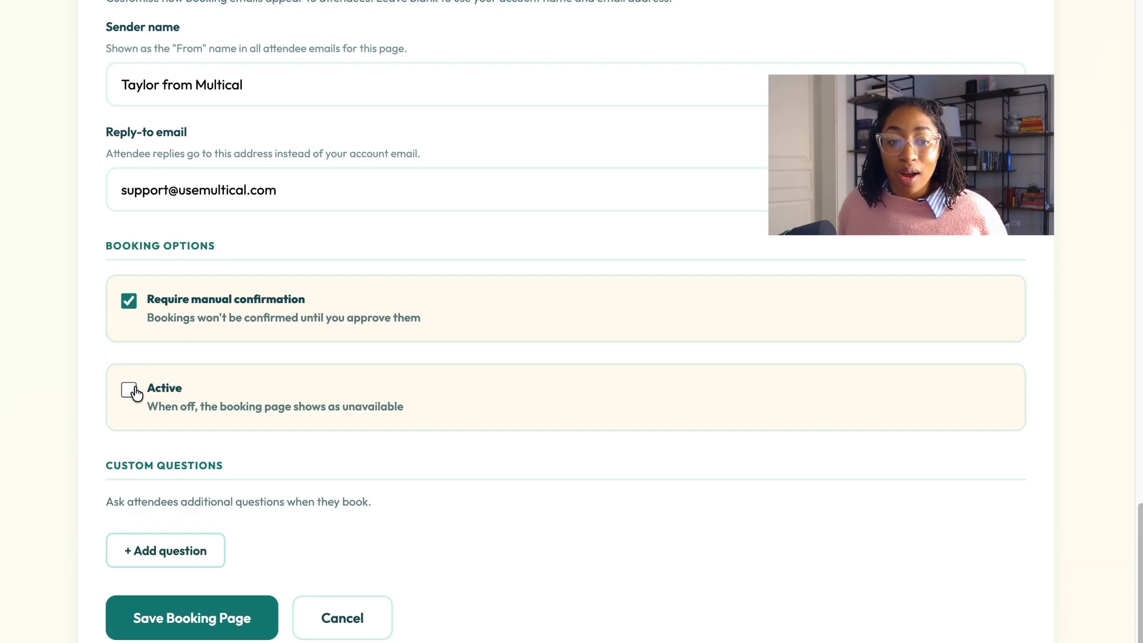
pyautogui.click(129, 390)
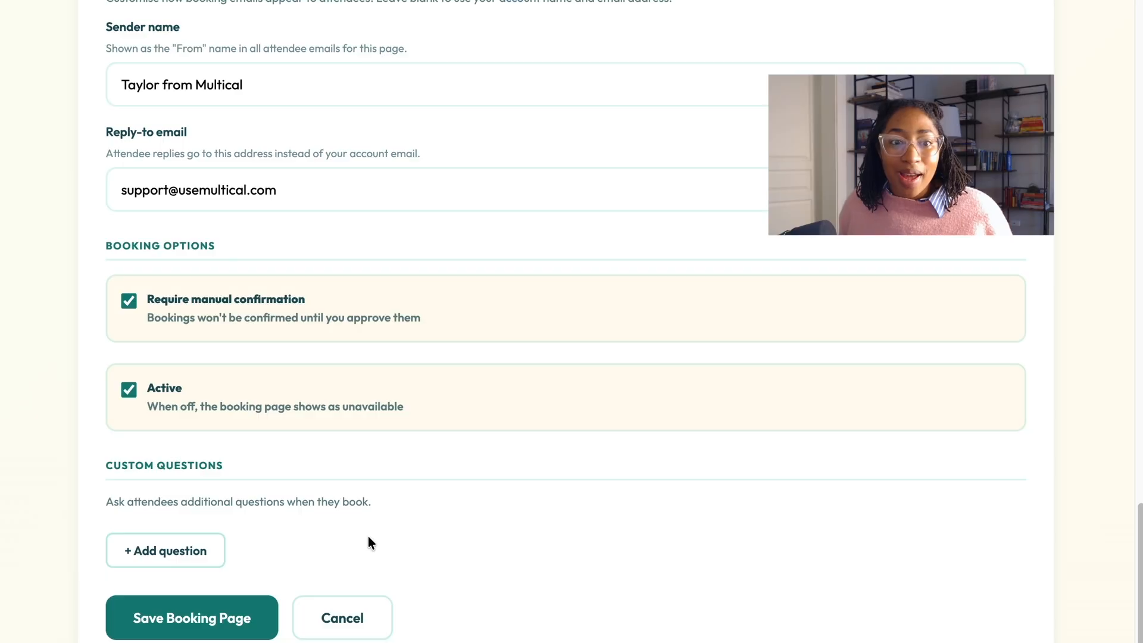
# Step: Add a custom question asking what attendees are most excited to chat about
pyautogui.click(220, 549)
pyautogui.write('What do')
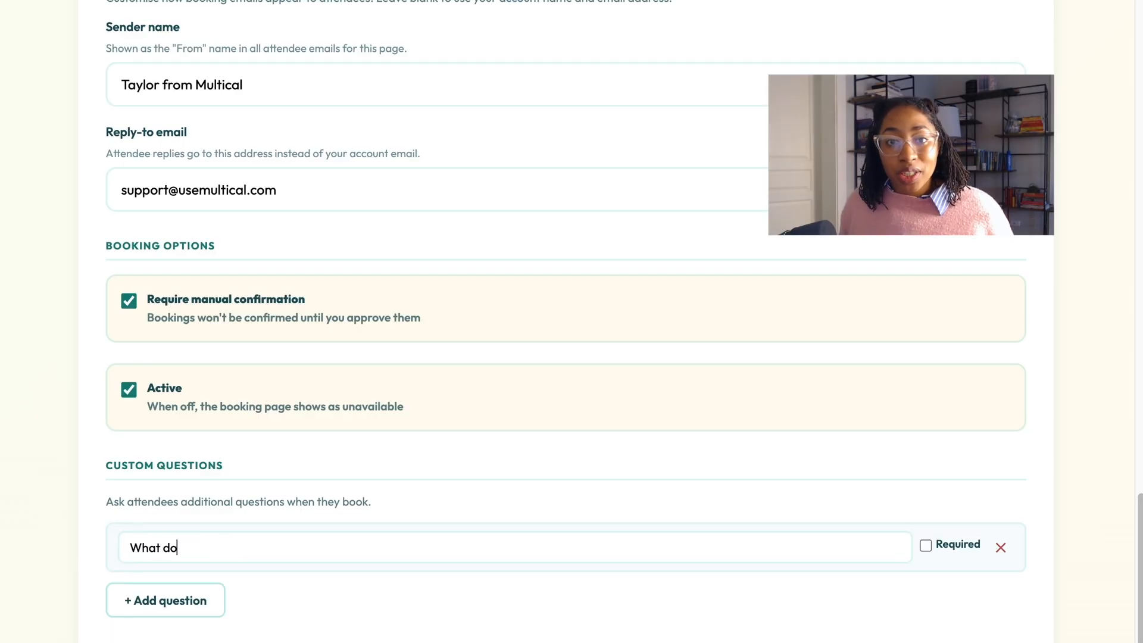
pyautogui.press('BackSpace')
pyautogui.press('BackSpace')
pyautogui.write('are you most e')
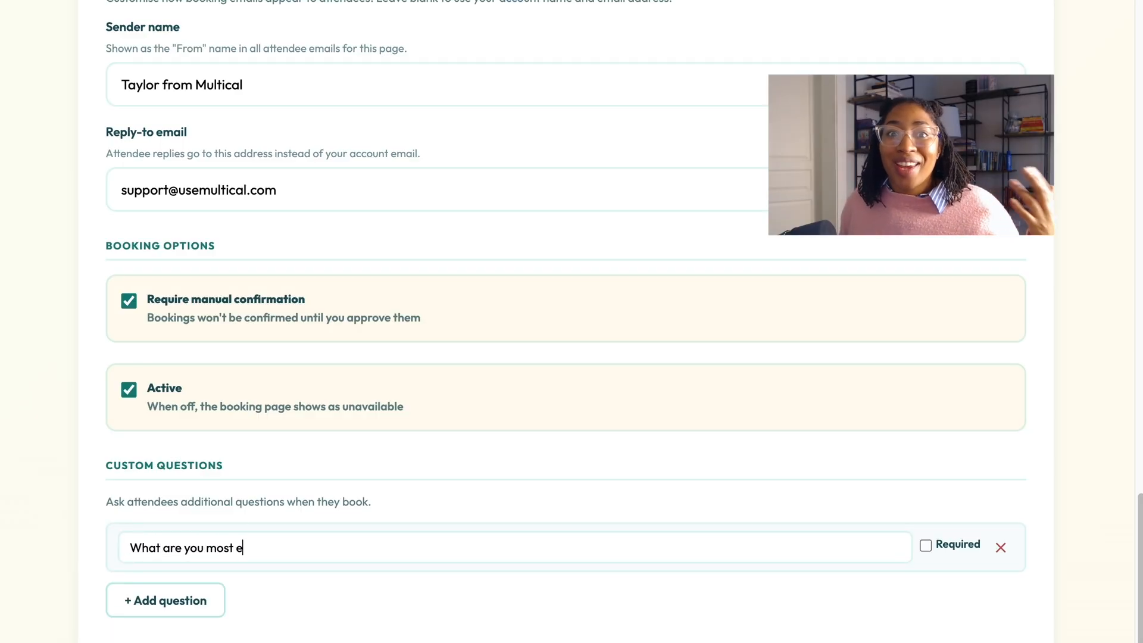
pyautogui.write('xcited to chat about?')
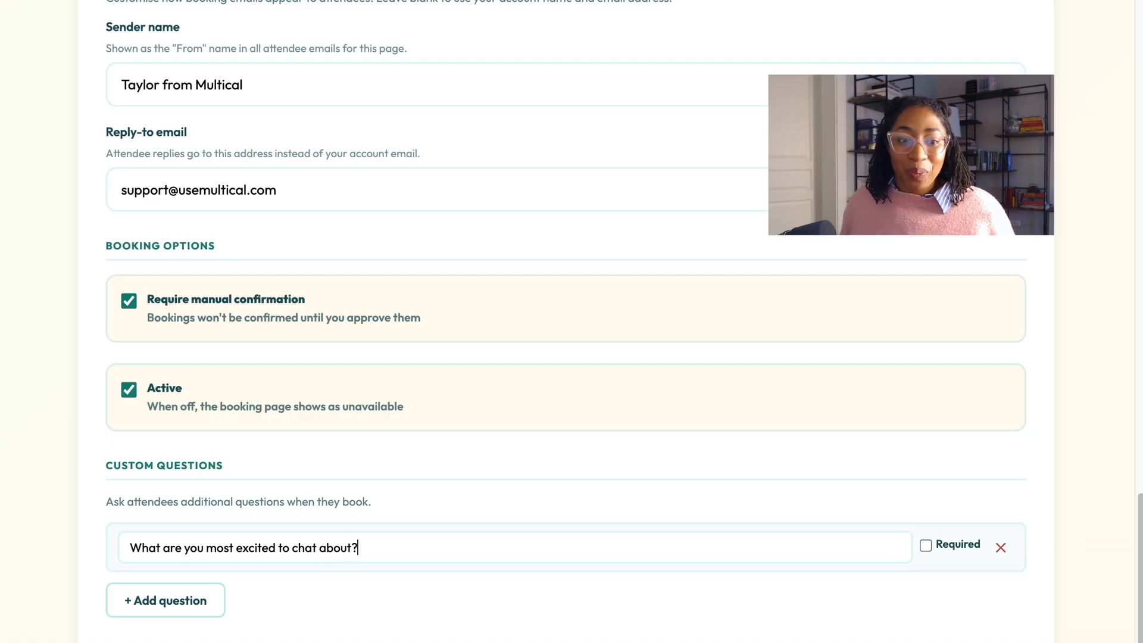
# Step: Add the website-platform question, make the first question required, and save the page
pyautogui.click(207, 600)
pyautogui.scroll(-2, 206, 595)
pyautogui.write('What website platform would you like to build your site on')
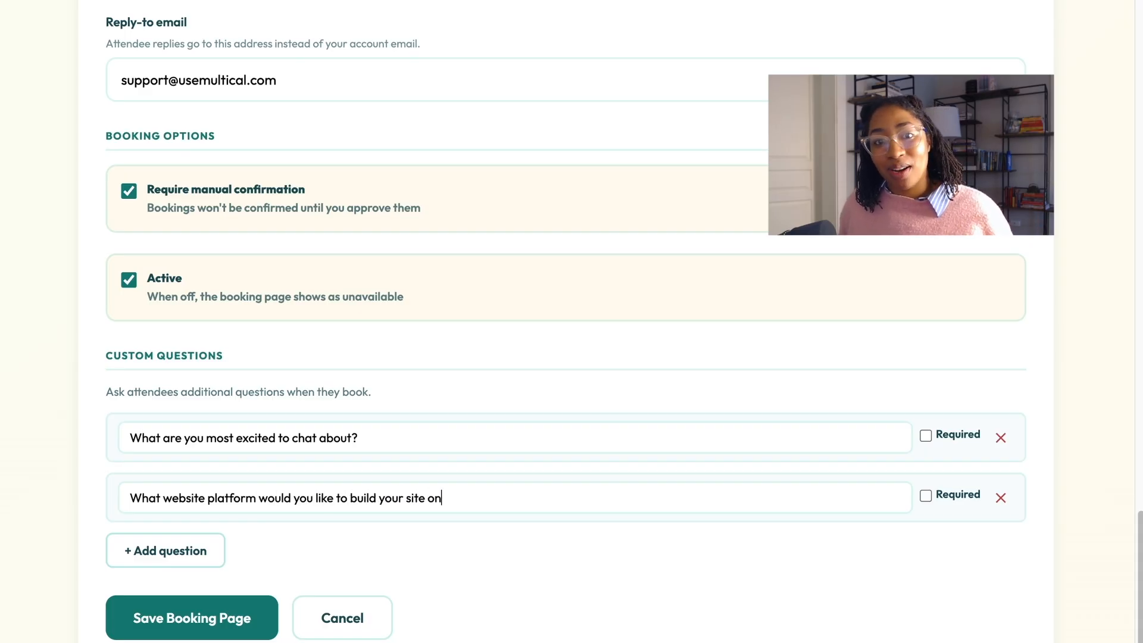
pyautogui.write('?')
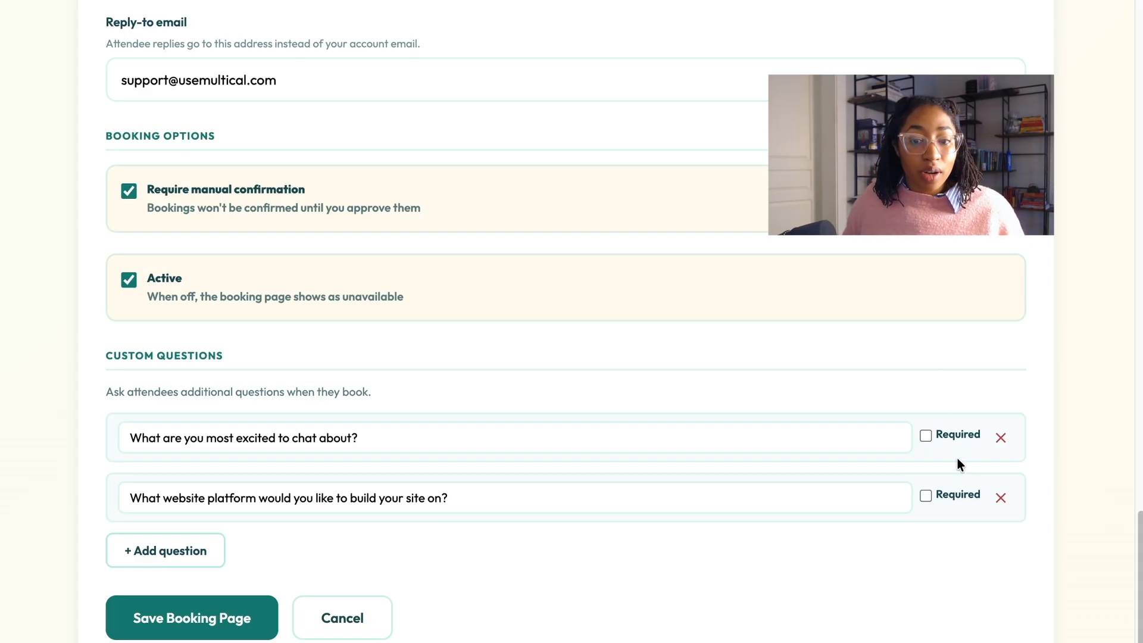
pyautogui.click(926, 438)
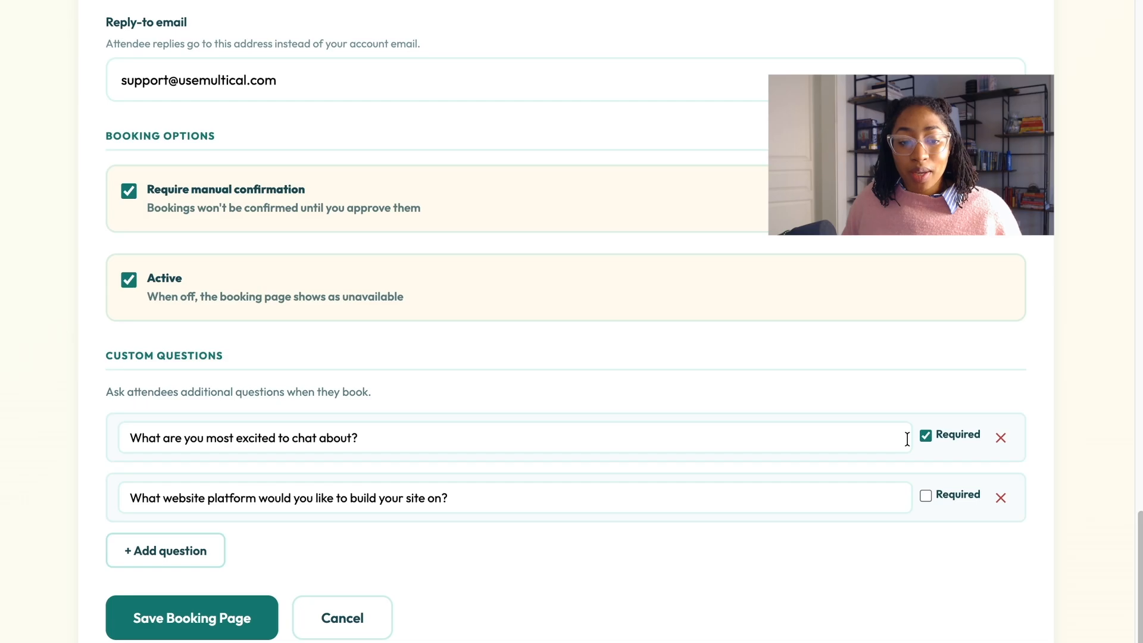
pyautogui.click(192, 618)
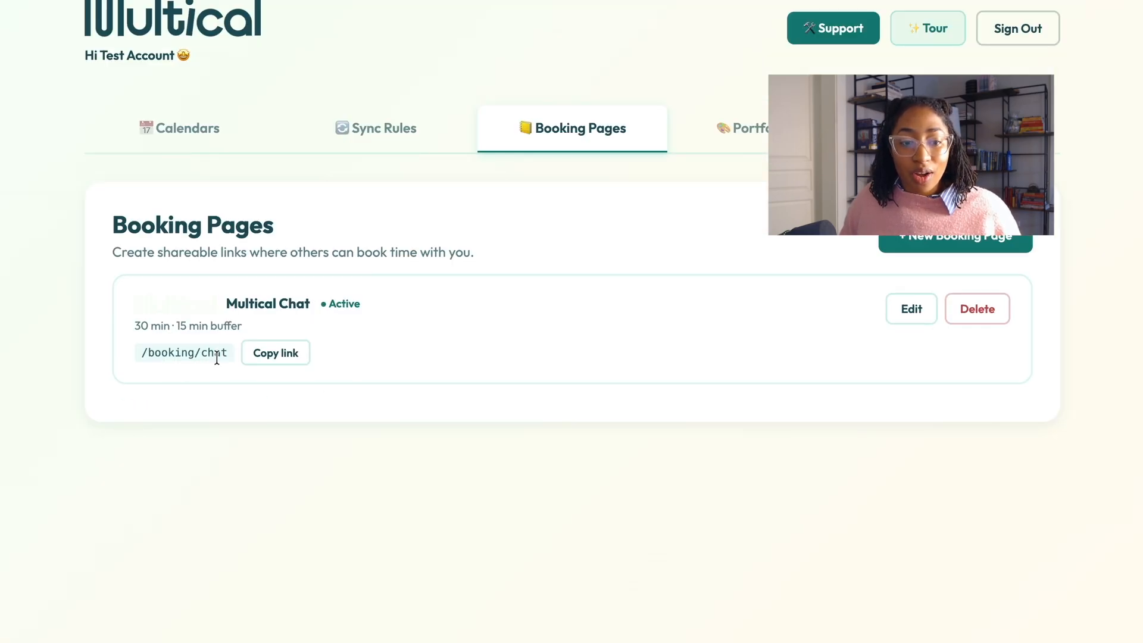
# Step: Copy the Multical Chat link and load it in the browser
pyautogui.click(285, 354)
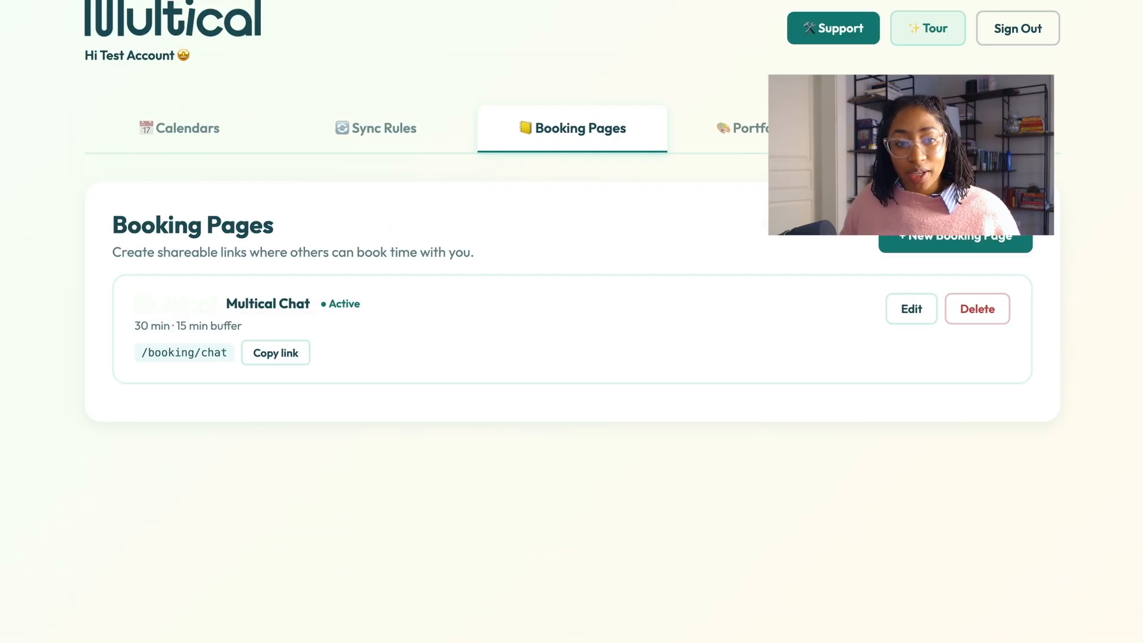
pyautogui.press('super+v')
pyautogui.press('Return')
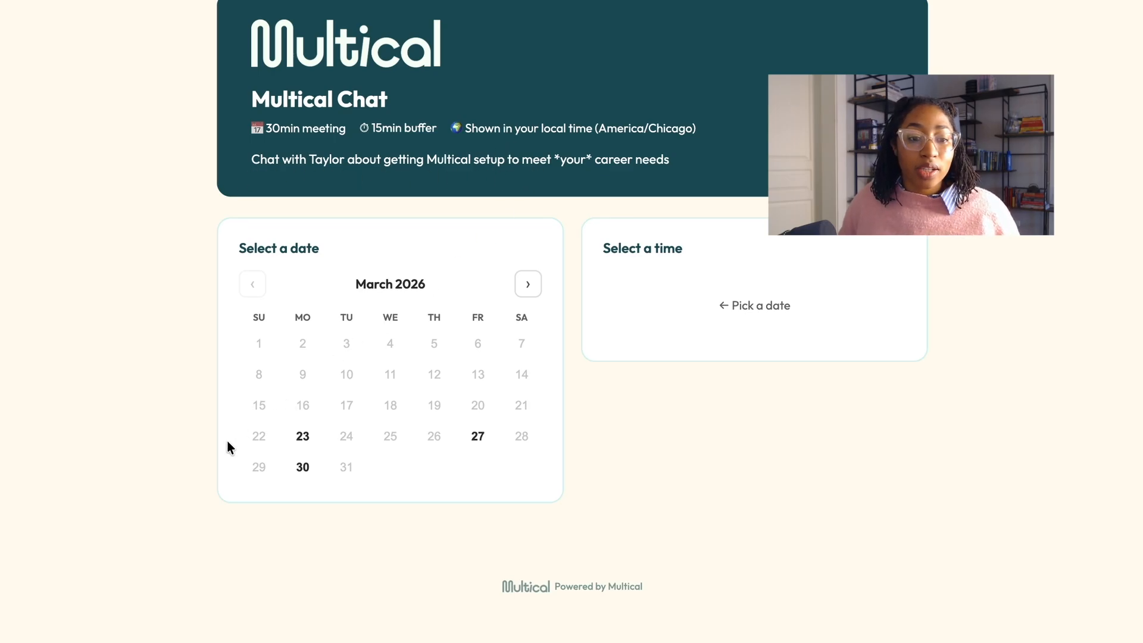
# Step: Choose Monday March 23 and the 10:00 AM – 10:30 AM slot on the booking page
pyautogui.click(304, 451)
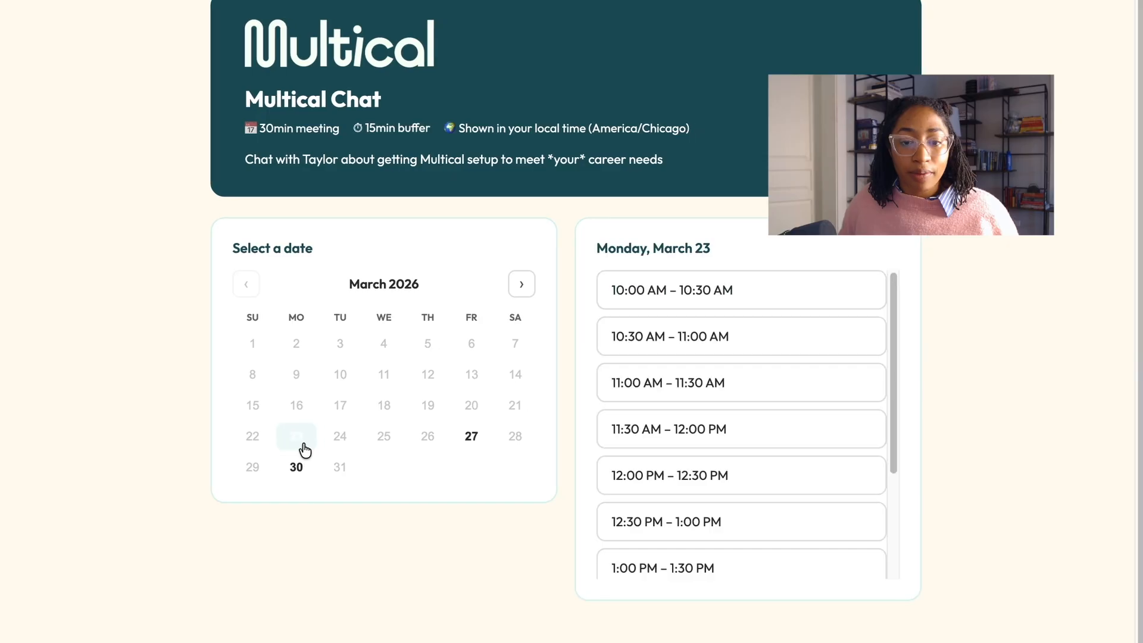
pyautogui.scroll(-3, 626, 393)
pyautogui.scroll(3, 625, 390)
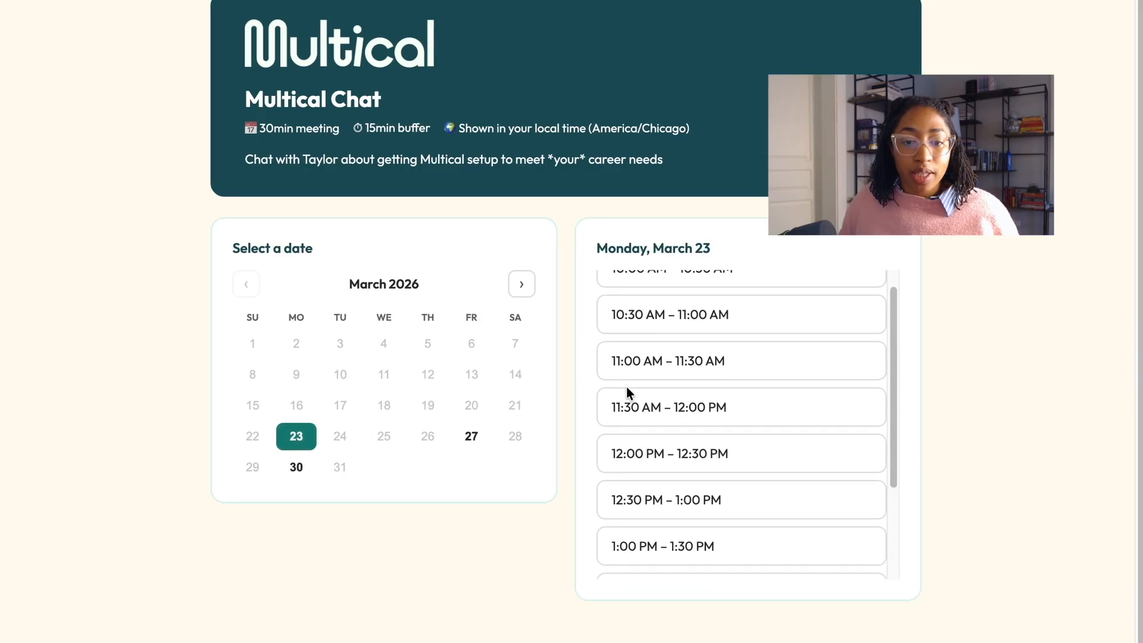
pyautogui.click(646, 295)
# Step: Review the booking form to confirm both custom questions appear
pyautogui.scroll(-5, 637, 358)
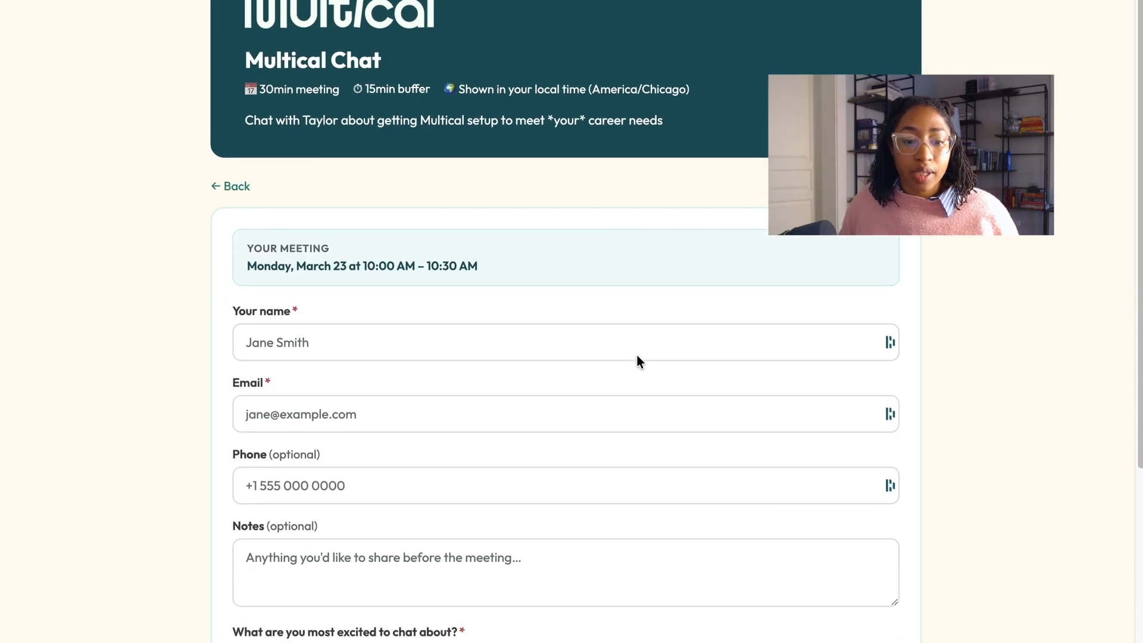
pyautogui.scroll(3, 636, 356)
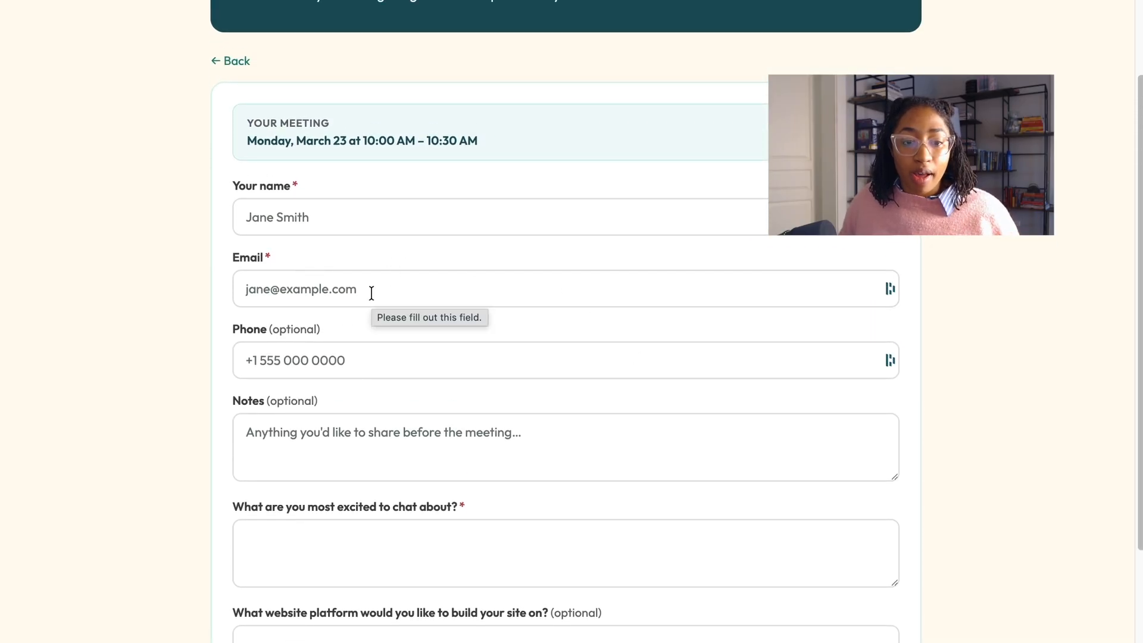
pyautogui.scroll(-3, 355, 357)
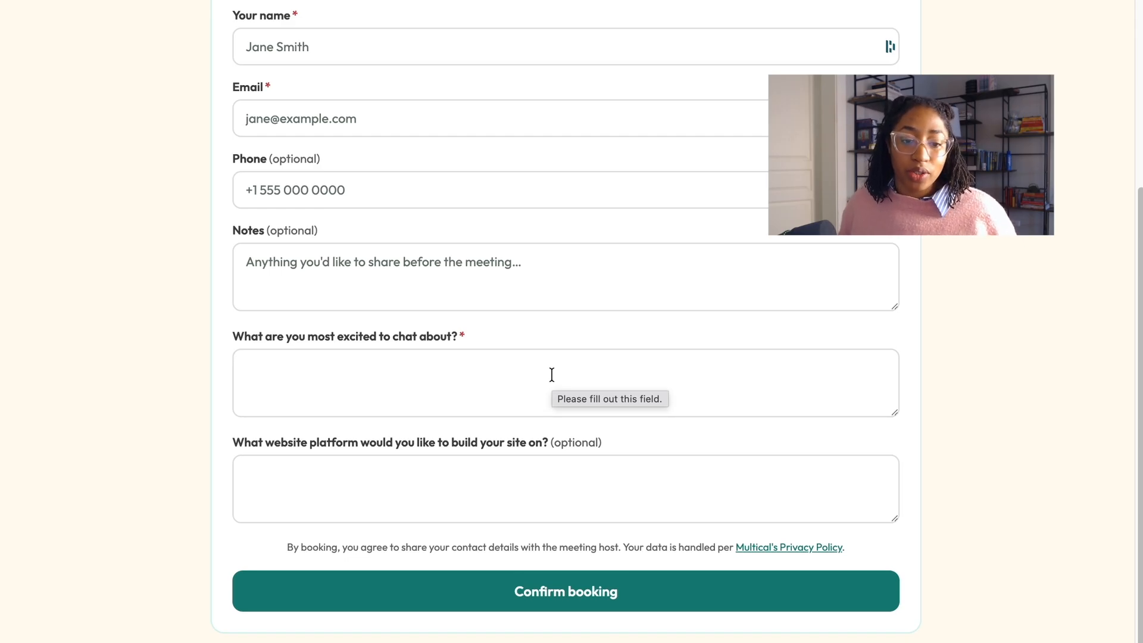
pyautogui.scroll(-1, 551, 374)
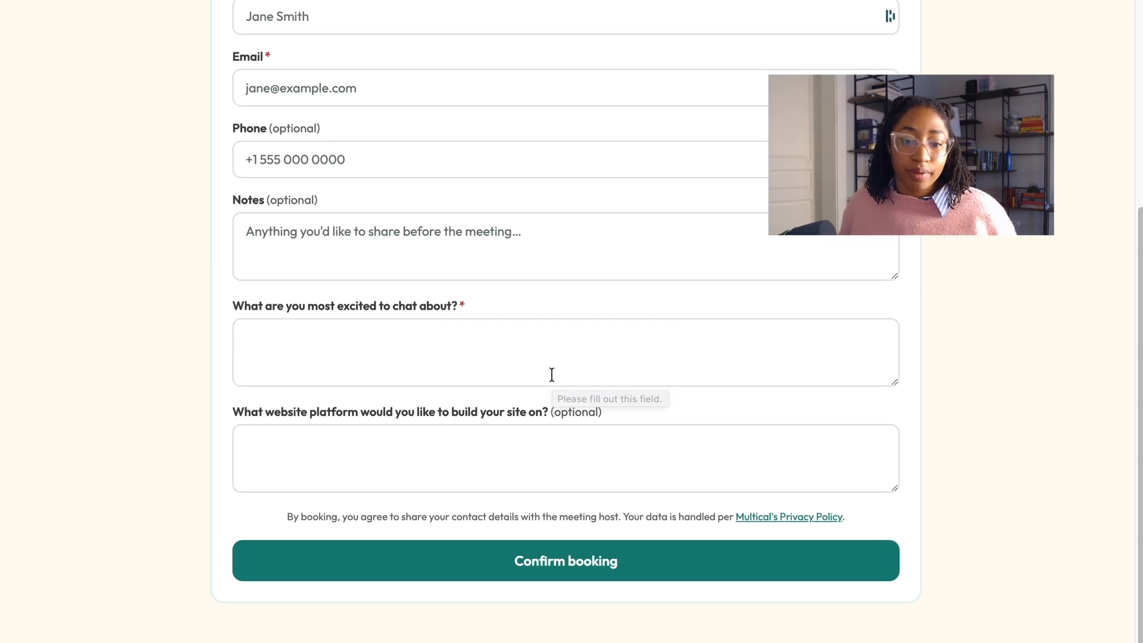